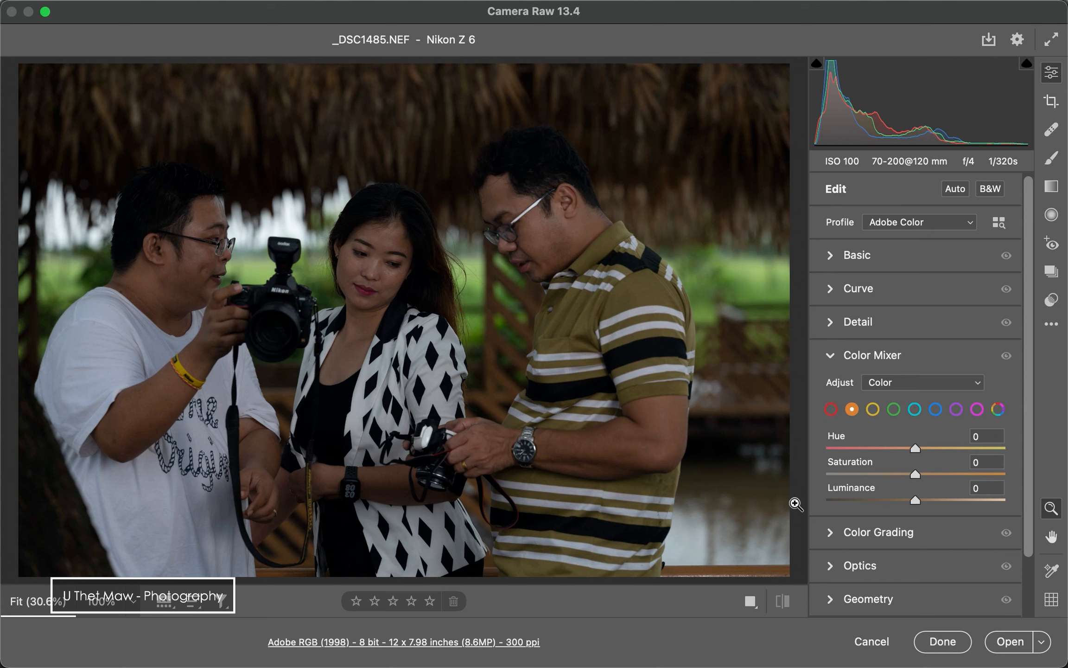
- Enable lens profile corrections in the Optics settings and choose Nikon as the lens make
click(830, 357)
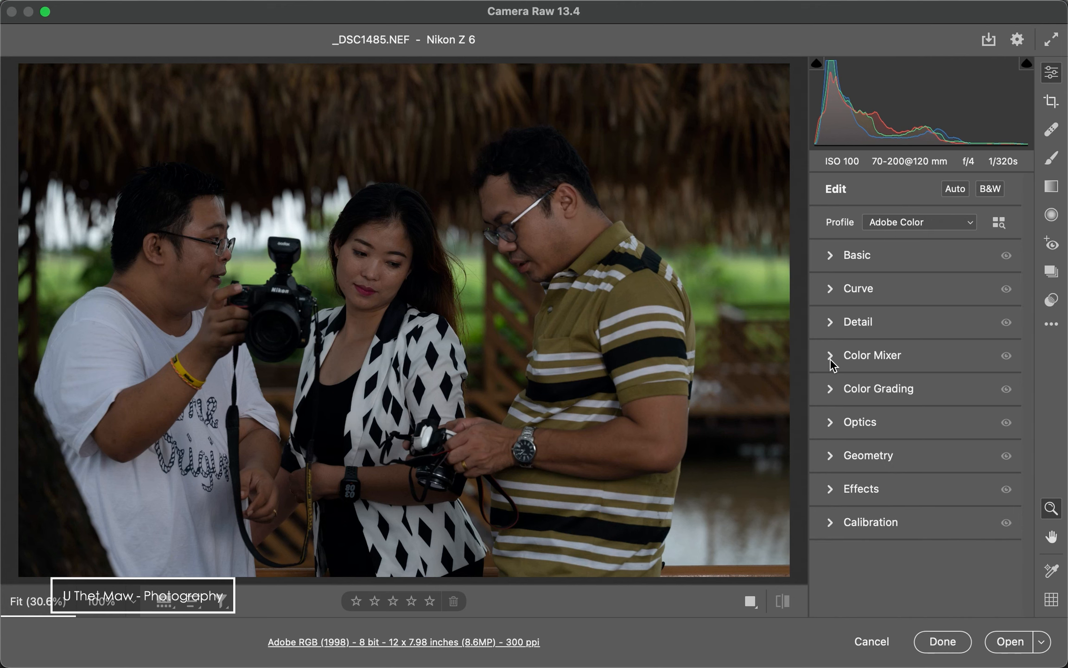
click(901, 424)
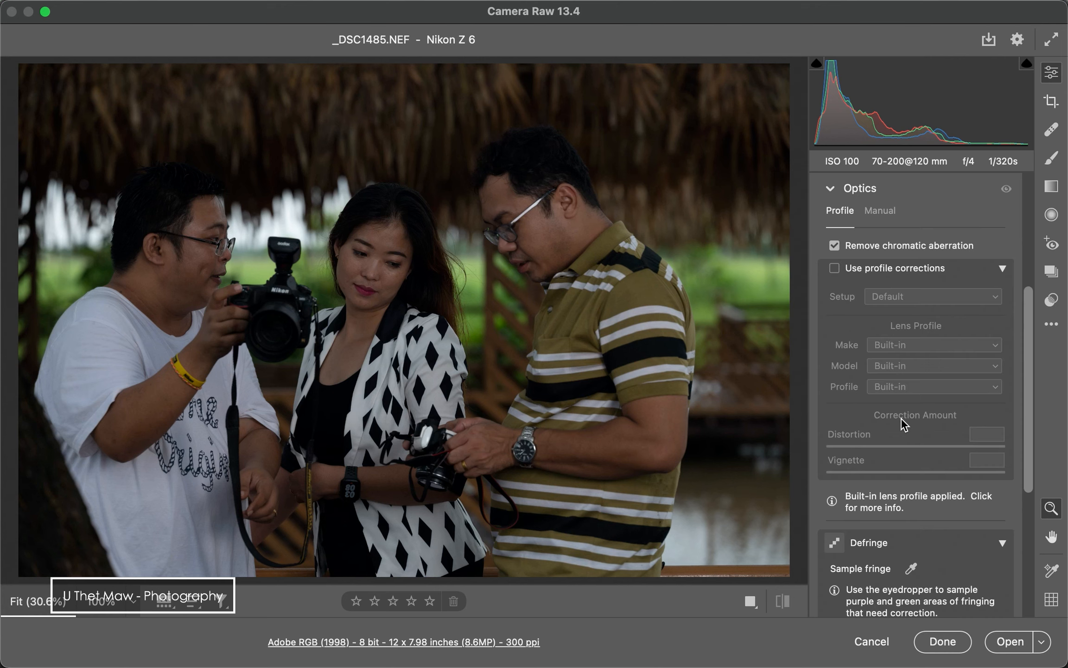
click(837, 269)
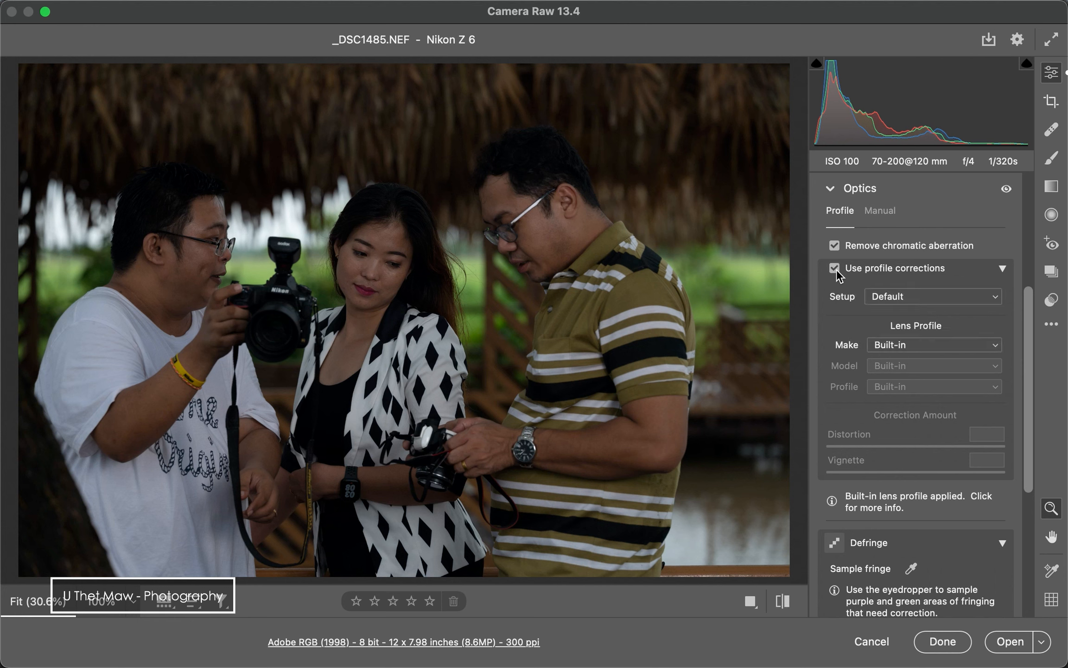
click(927, 341)
scroll(923, 464, down, 5)
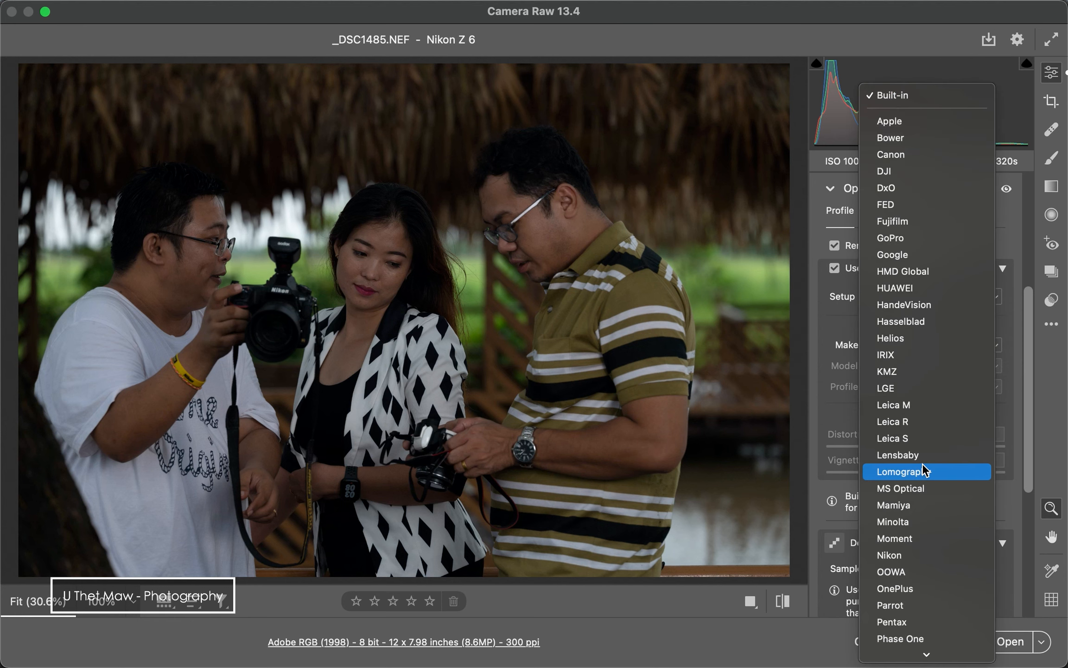
scroll(923, 469, down, 5)
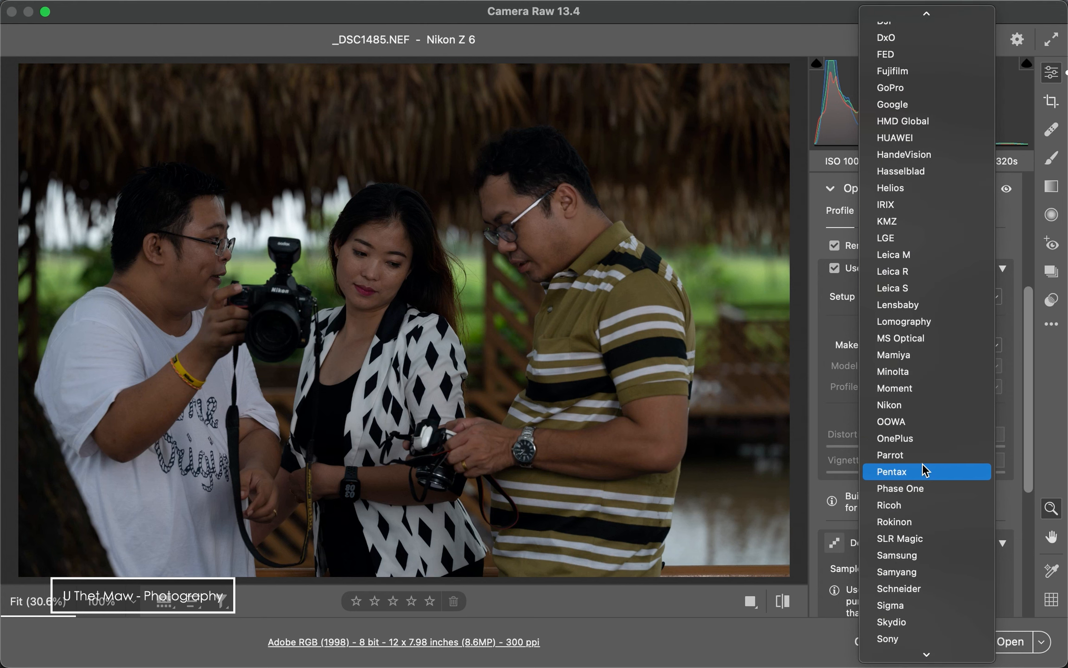
click(925, 405)
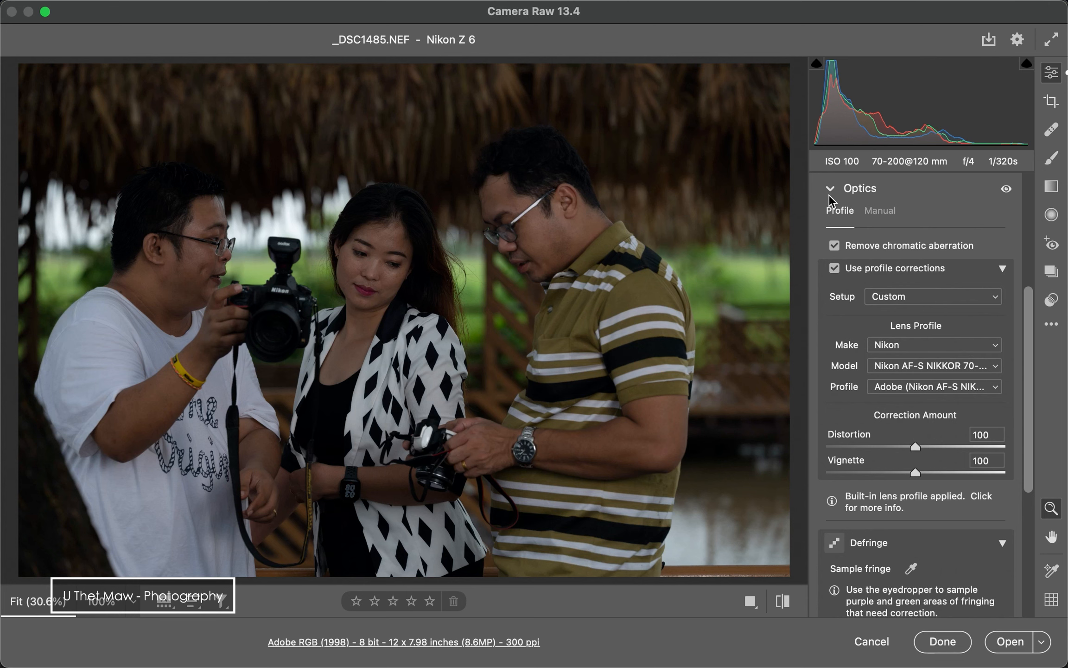
- Set the basic adjustments to Exposure +1.80, Contrast +7, Highlights -34, Shadows +16 and Clarity -10
click(830, 191)
click(904, 260)
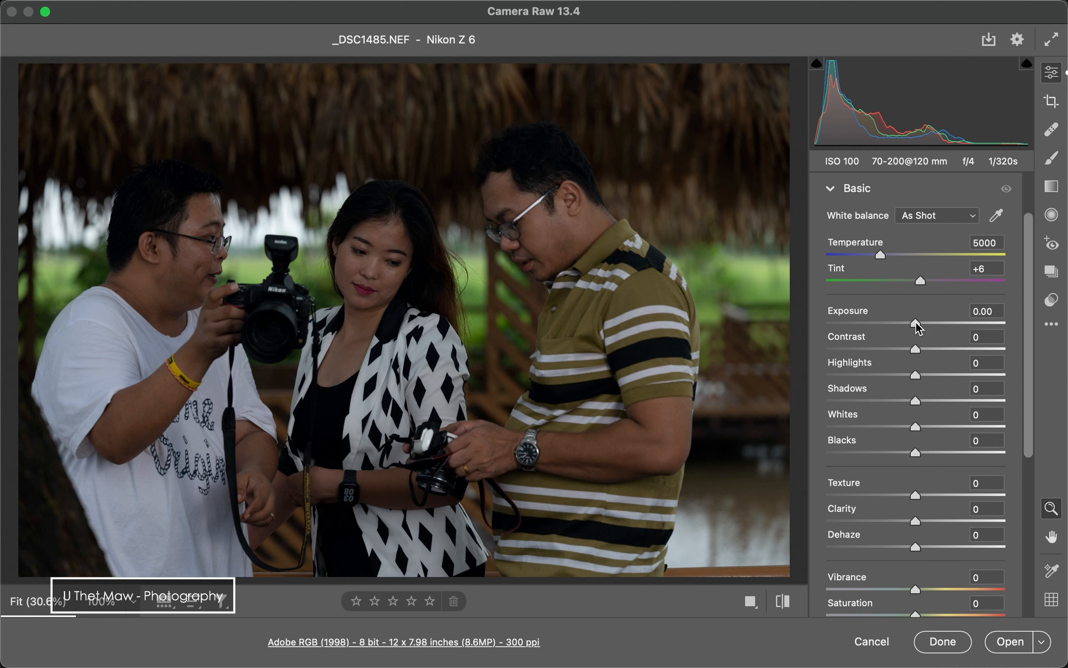
drag(916, 324, 947, 324)
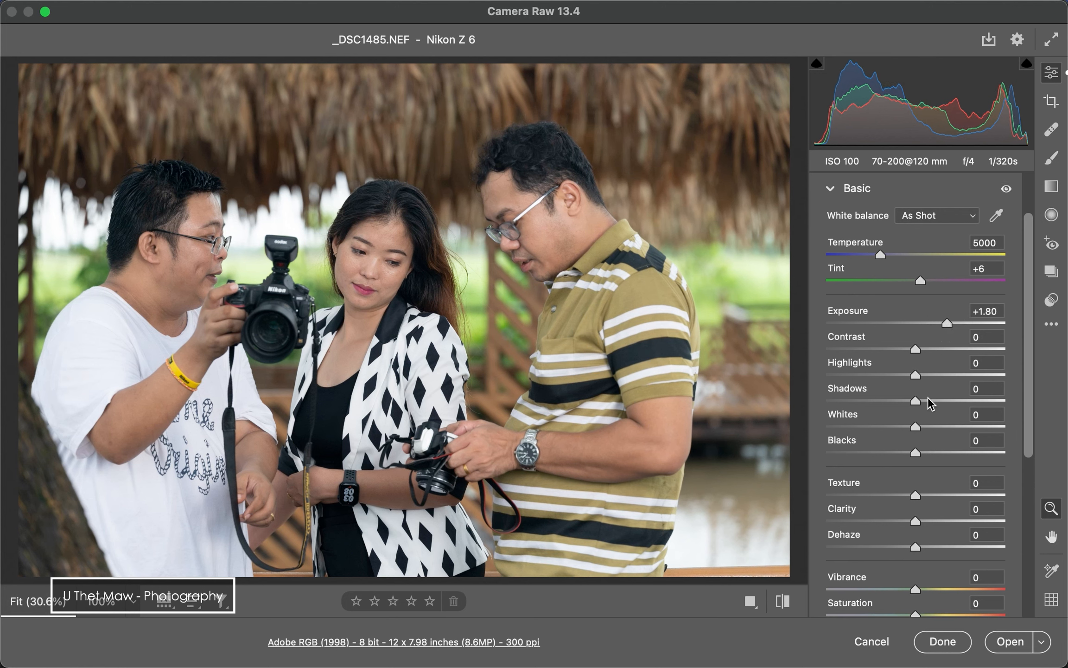
drag(915, 375, 931, 402)
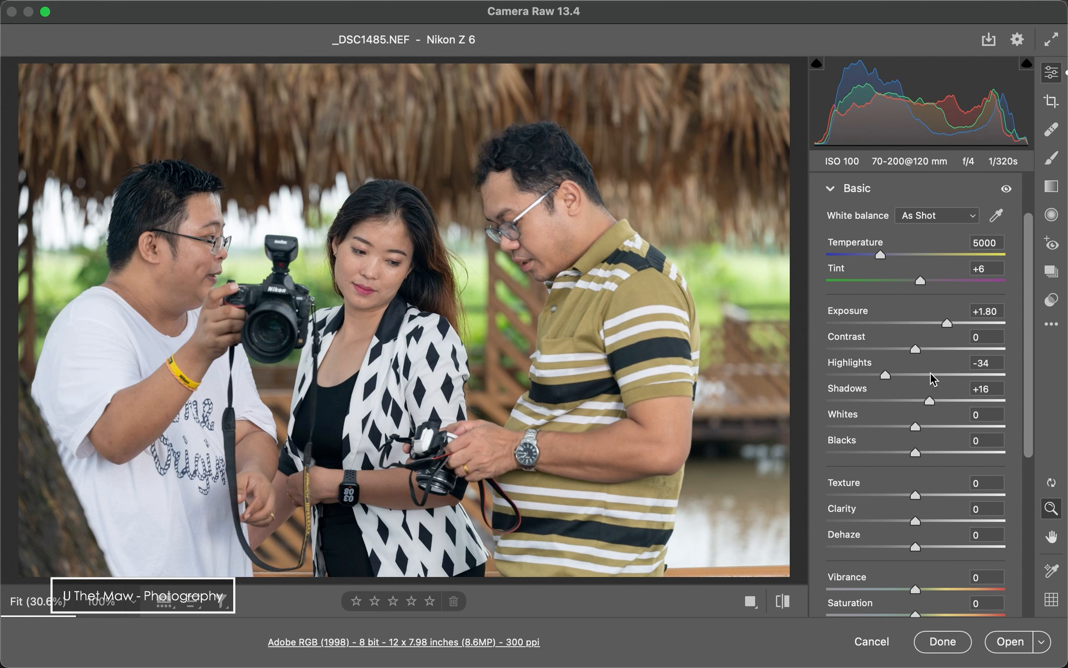
drag(916, 348, 922, 351)
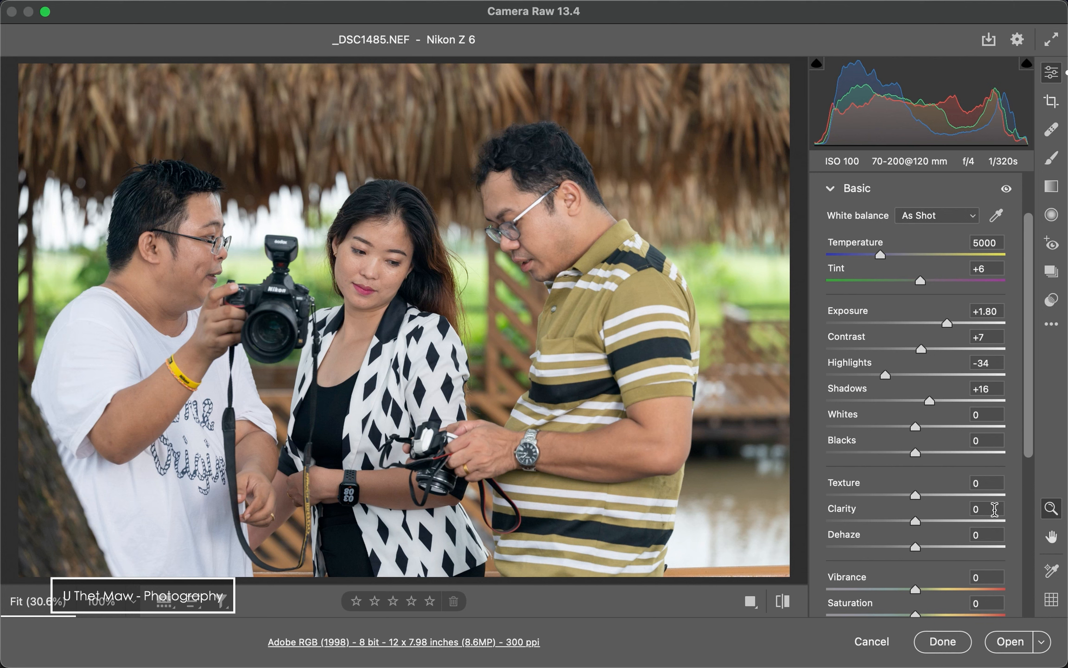
key(BackSpace)
text(-10)
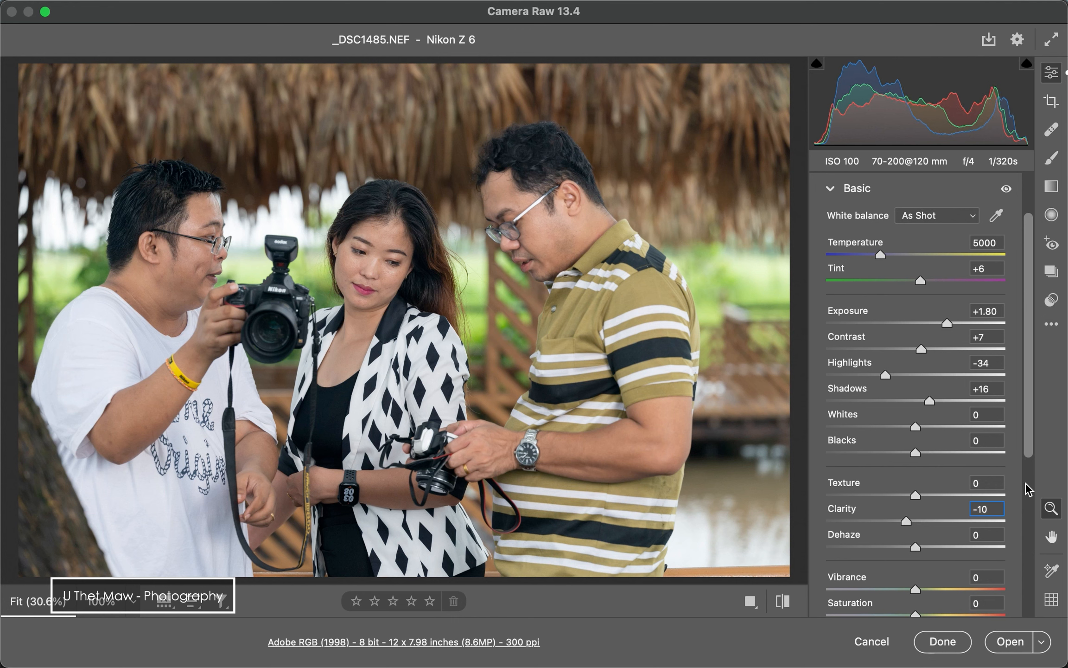
- Set the photo's Sharpening to 65 and Noise Reduction to 10 in the Detail settings
click(1030, 430)
drag(1030, 430, 1035, 531)
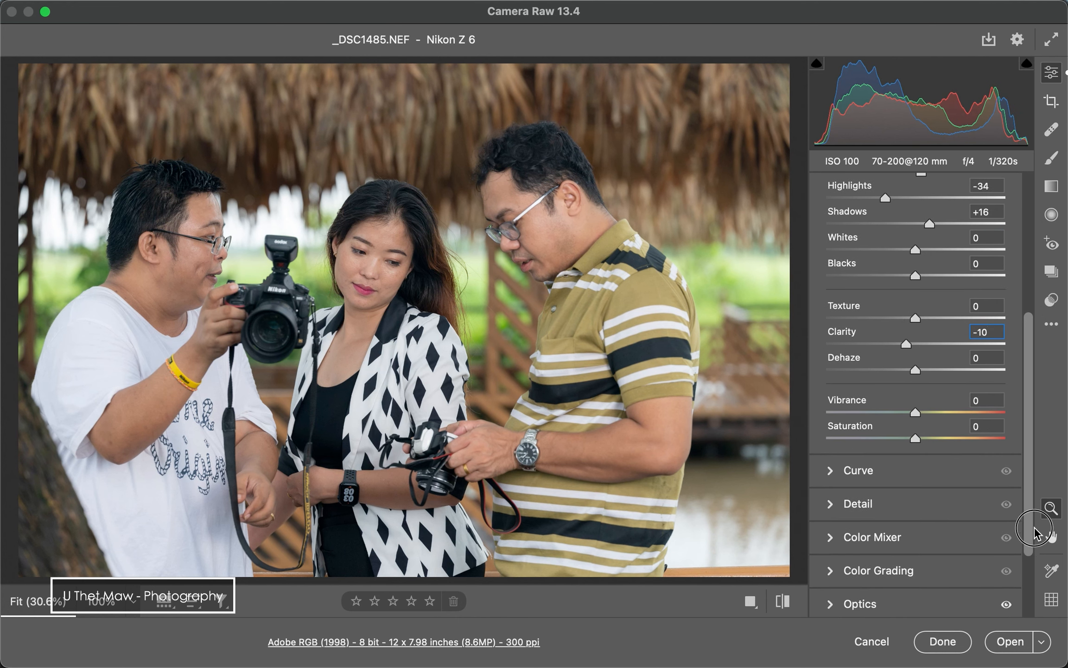
click(940, 510)
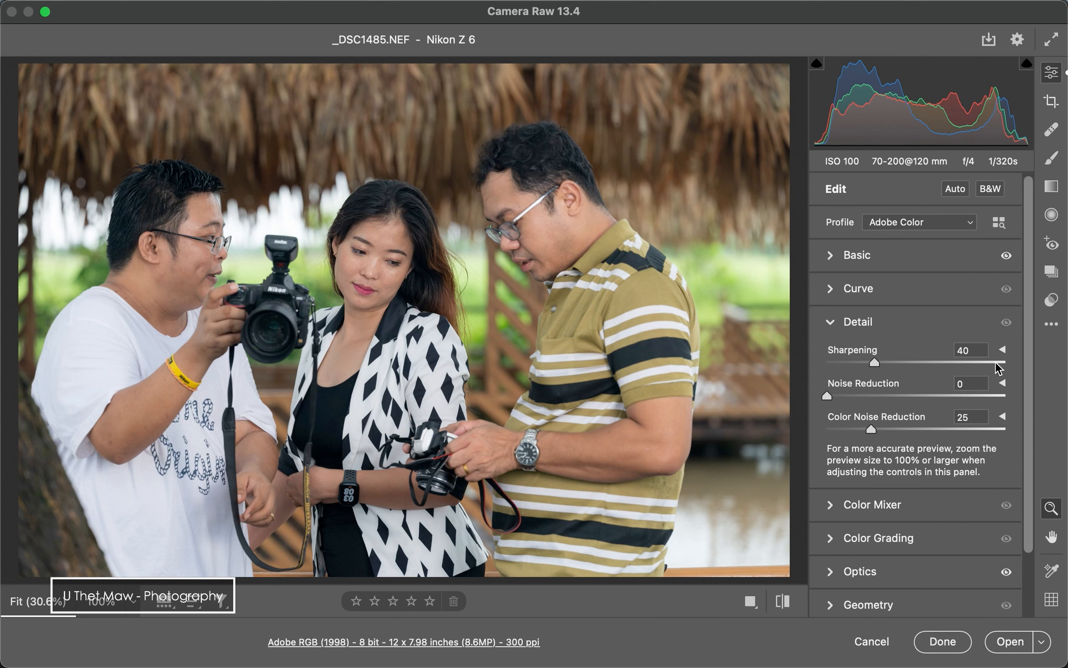
click(967, 350)
text(65)
key(BackSpace)
text(10)
- Review the workflow output options, accept them as they are, and open the processed photo in Photoshop
click(493, 643)
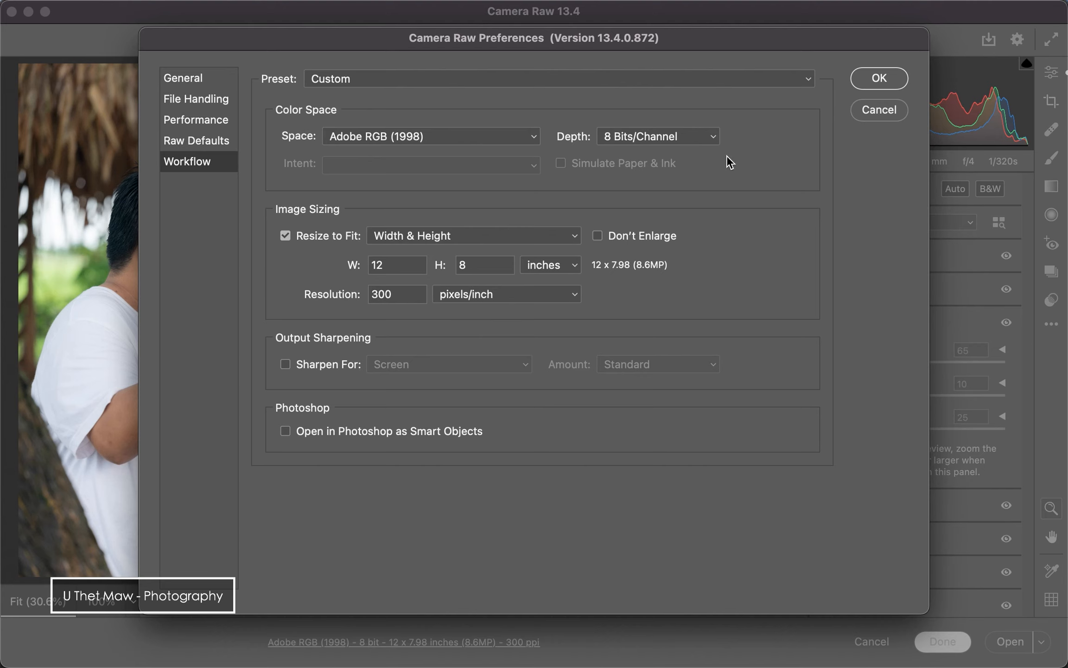
click(869, 78)
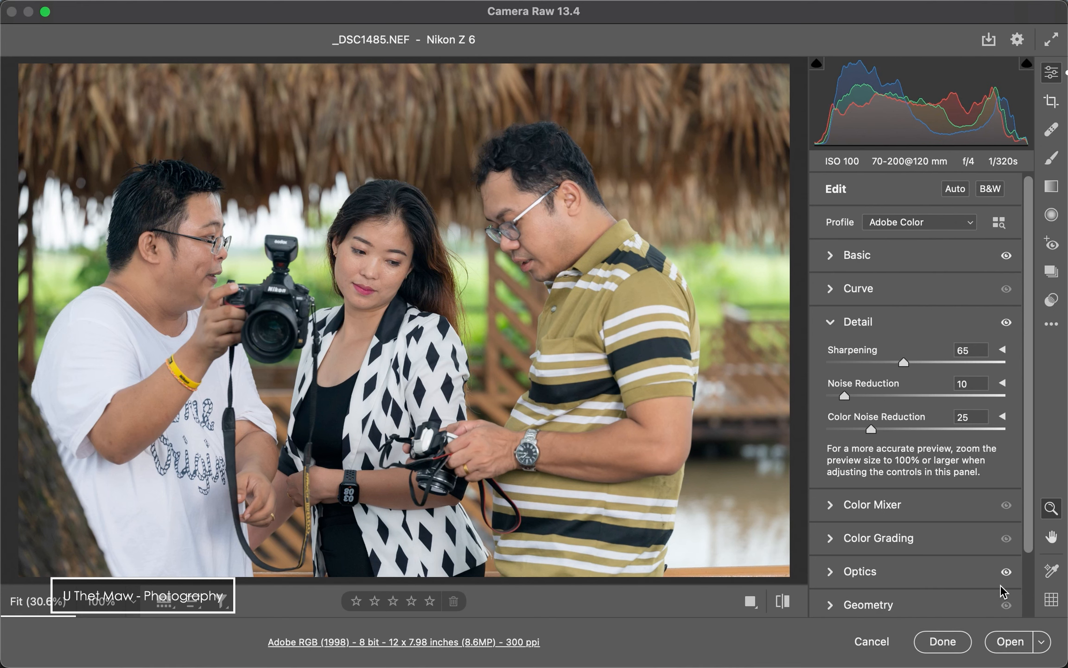
click(1006, 648)
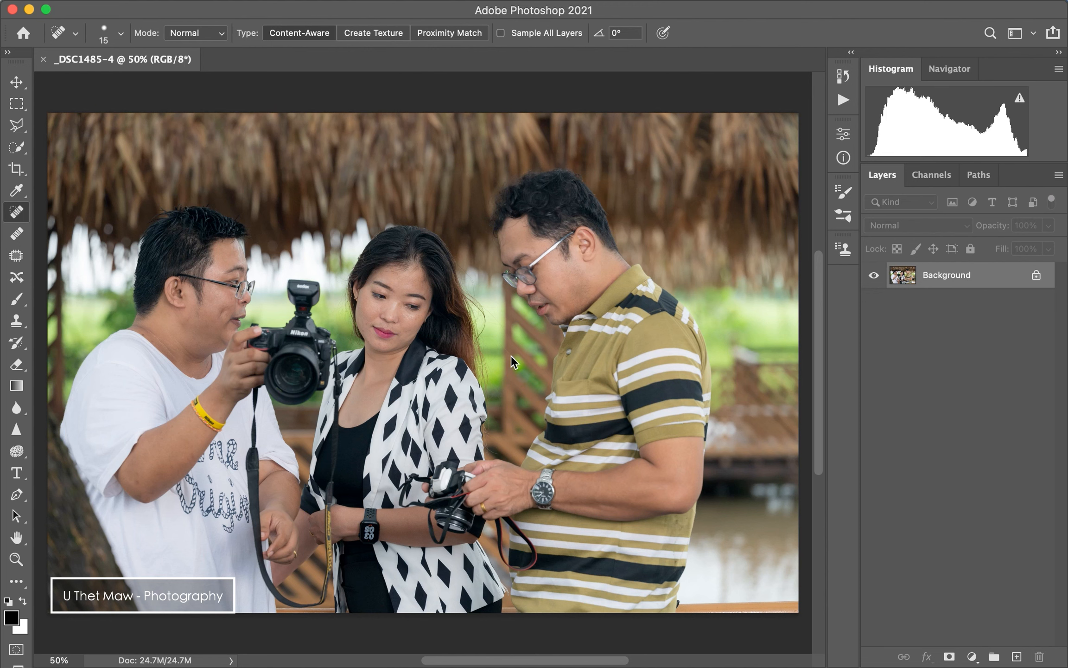
- Crop the photo slightly tighter at 12 x 8 in and 300 px/in, and save it as _DSC1485-4.psd
click(18, 172)
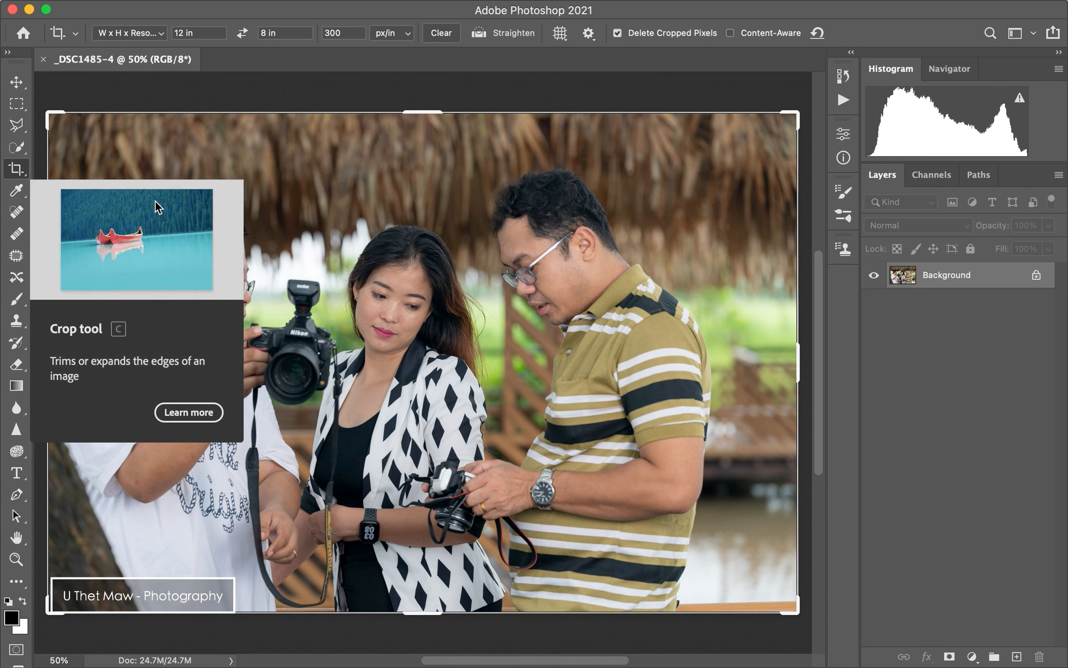
click(419, 261)
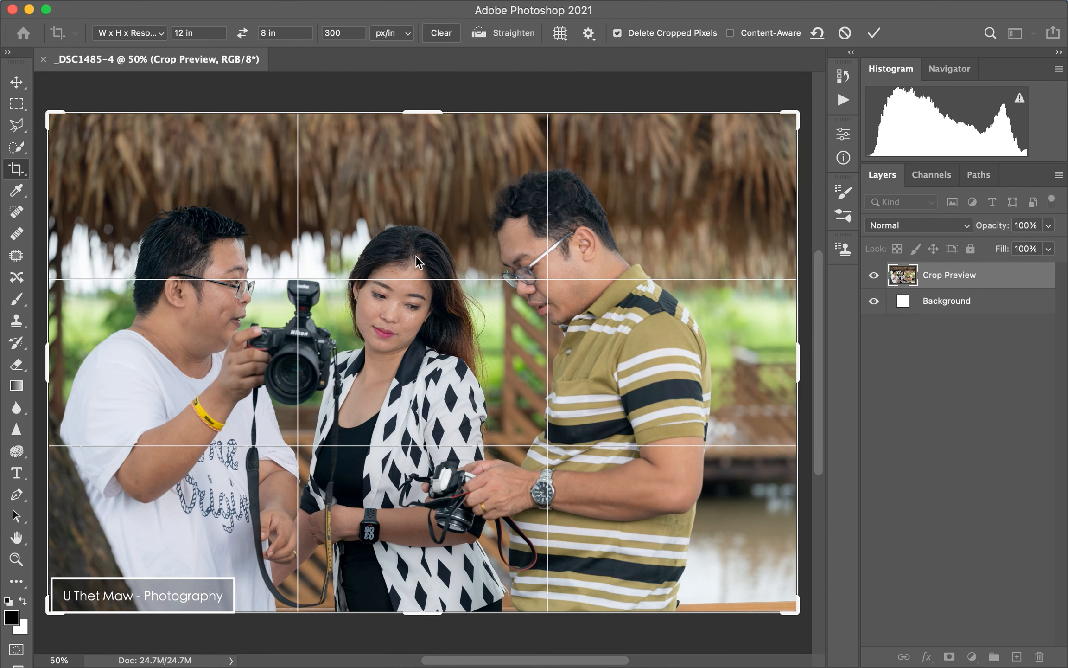
key(Return)
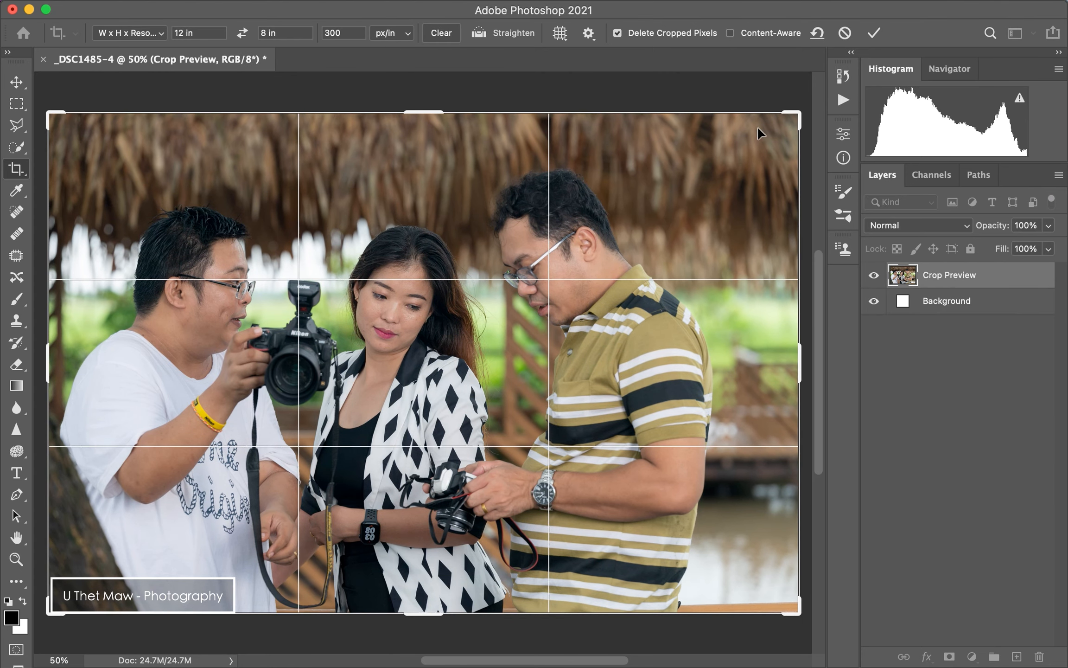
drag(792, 119, 786, 123)
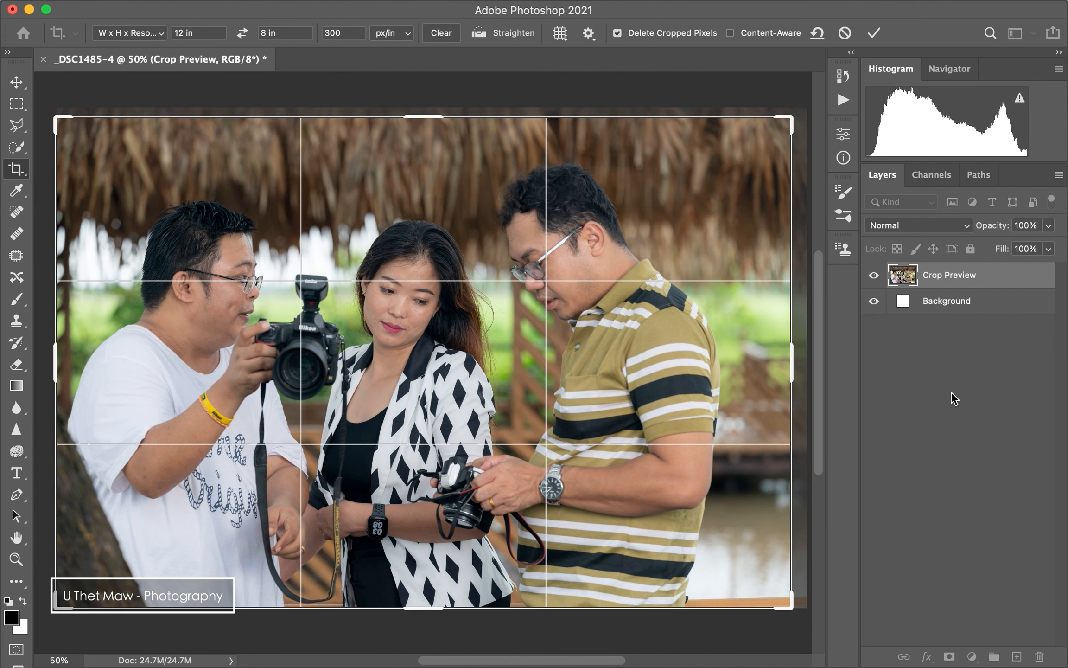
key(Return)
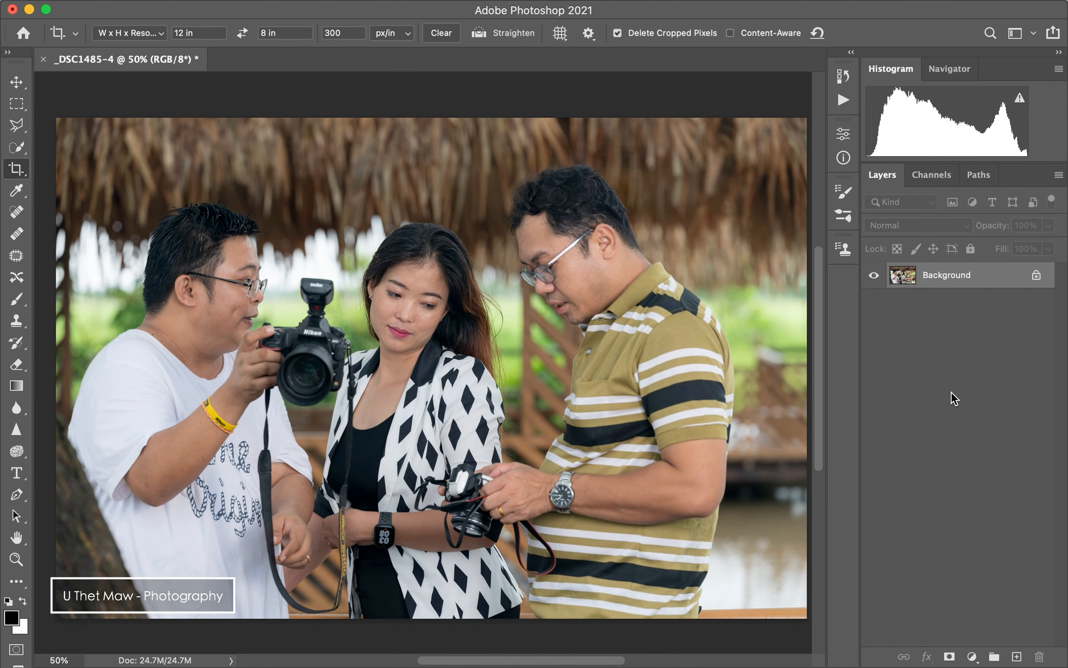
key(super+0)
key(super+minus)
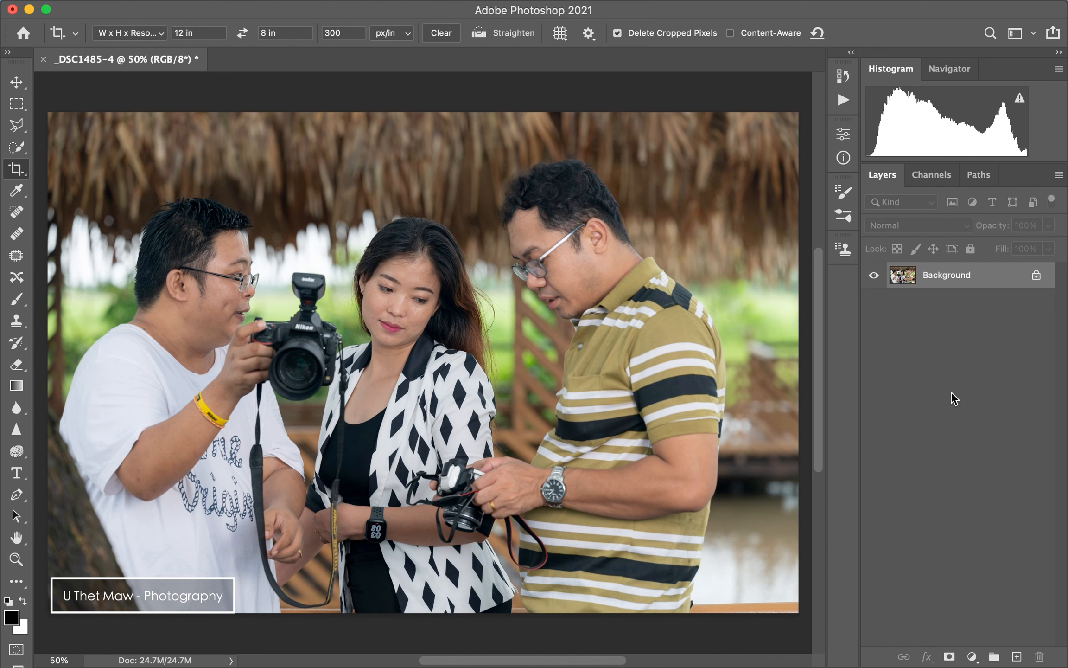
key(super+s)
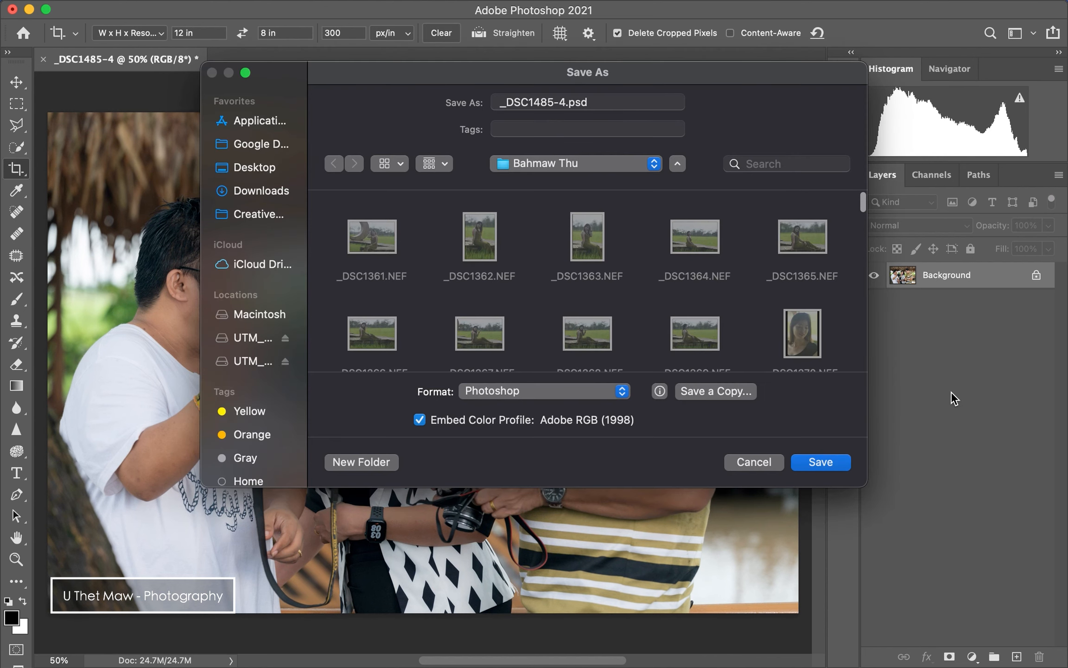
click(819, 464)
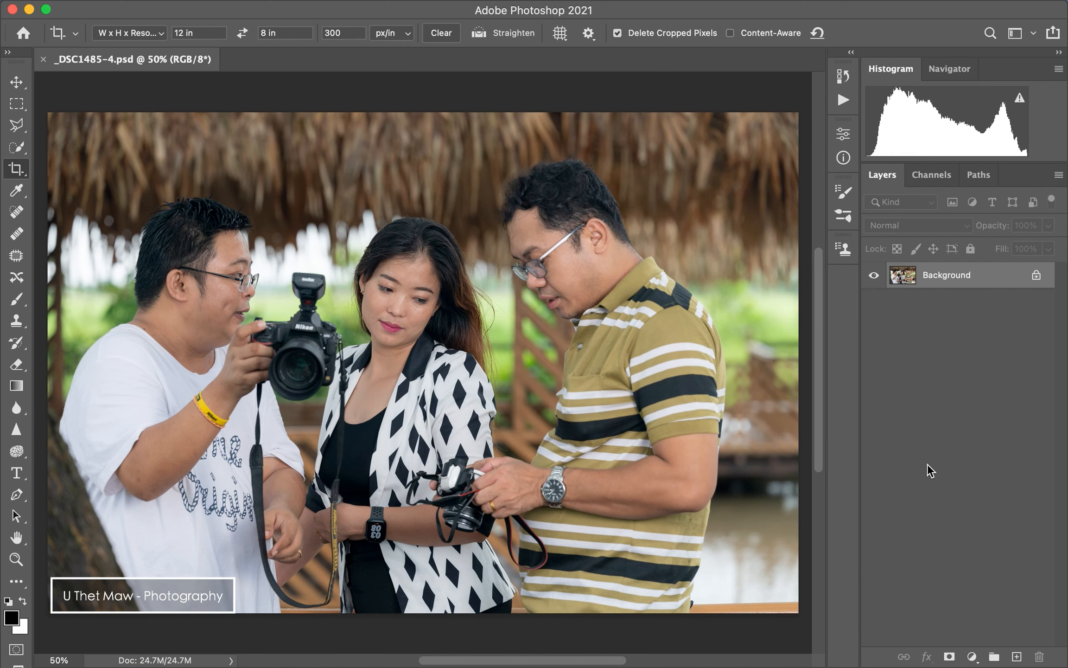
- Duplicate the Background layer and rename the copy as Liquify
key(super+j)
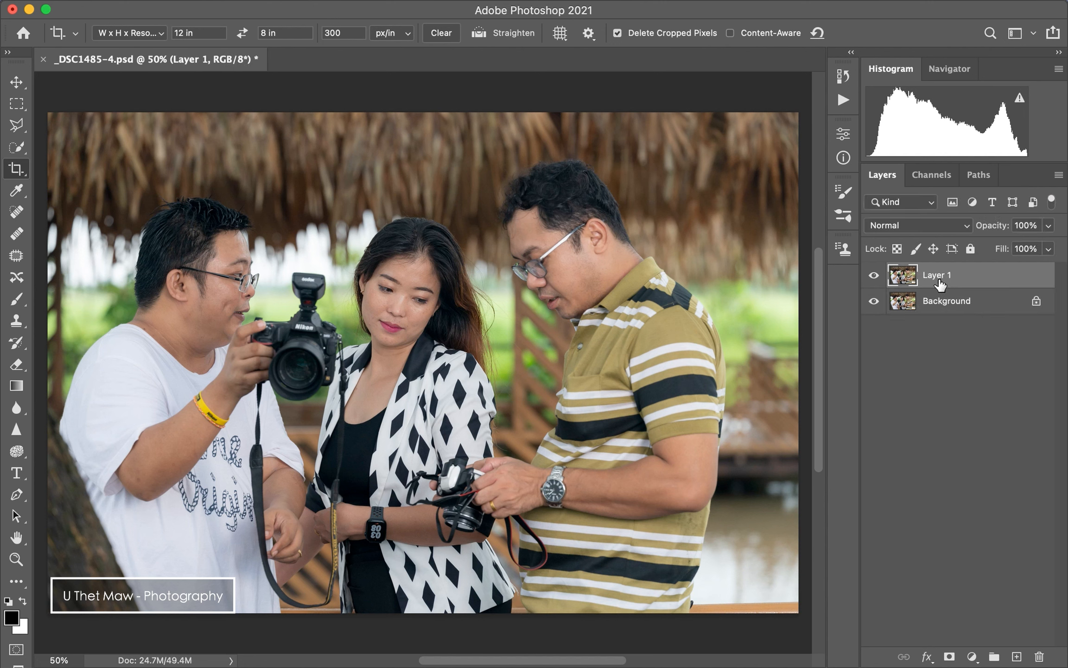
double_click(937, 276)
text(Liquify)
key(Return)
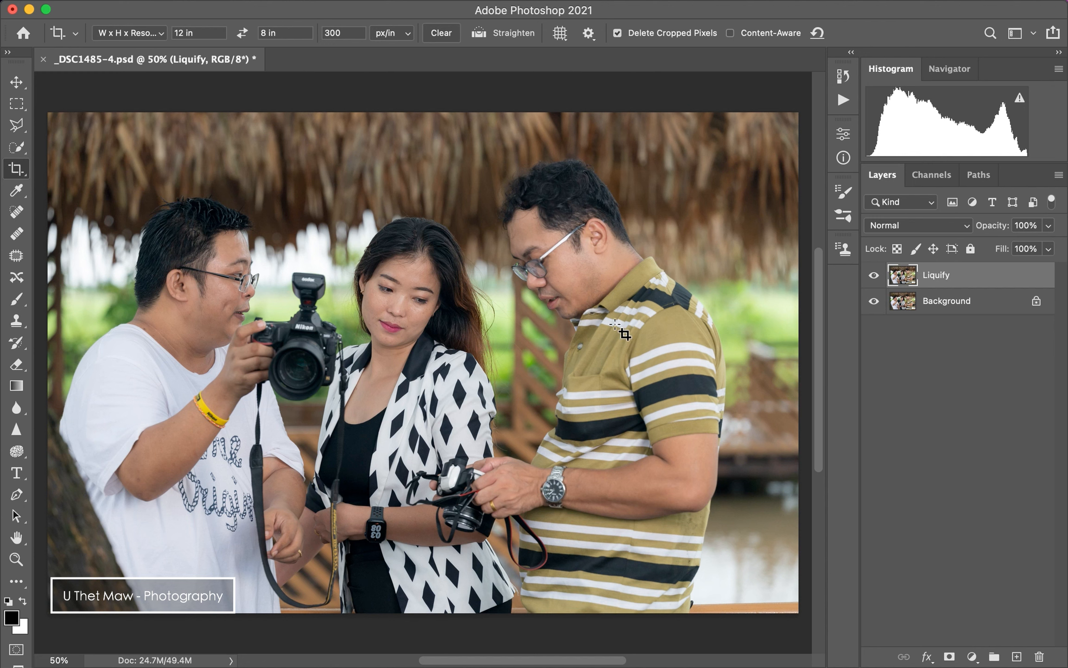
- Open the Liquify filter on the new layer and paint a freeze mask over the woman's face with a size 100 brush
mouse_move(481, 3)
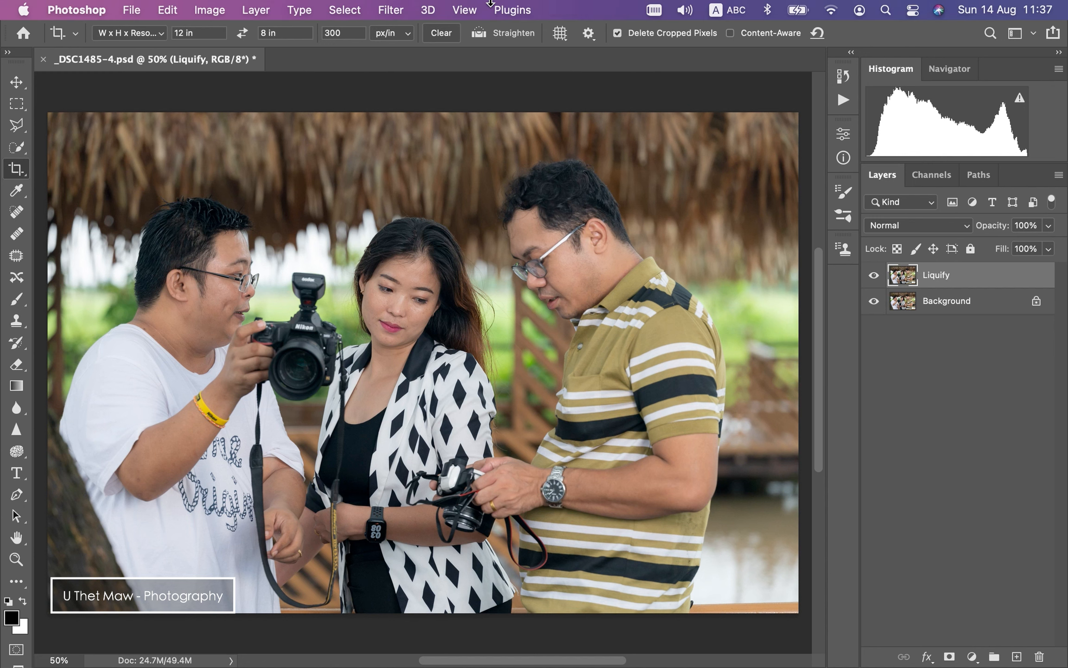
click(390, 10)
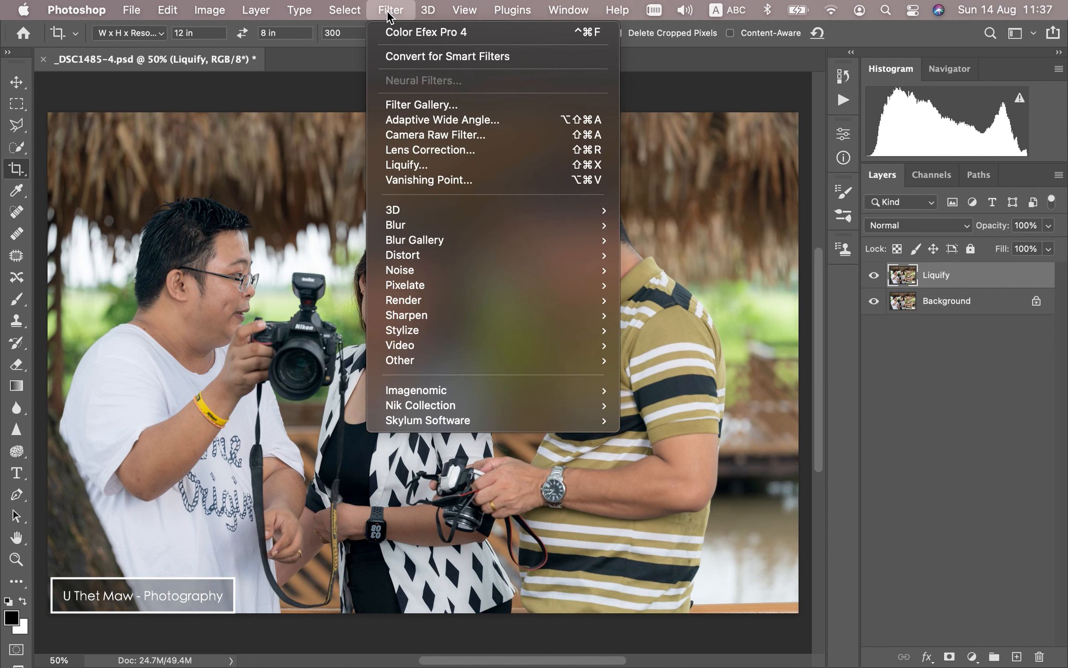
click(482, 166)
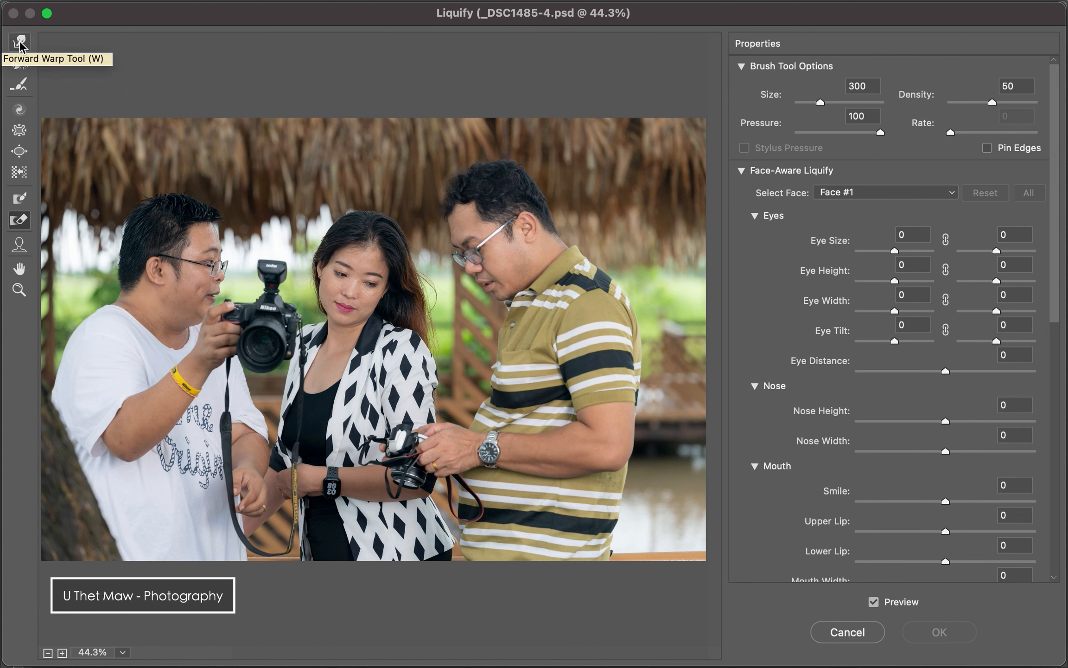
click(19, 200)
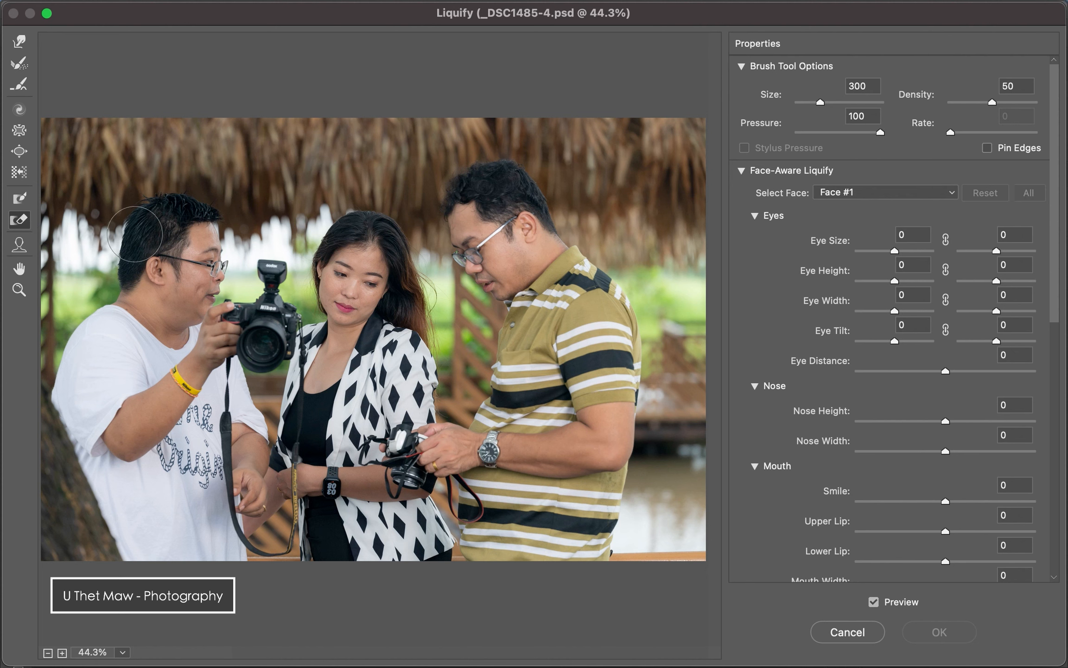
click(19, 200)
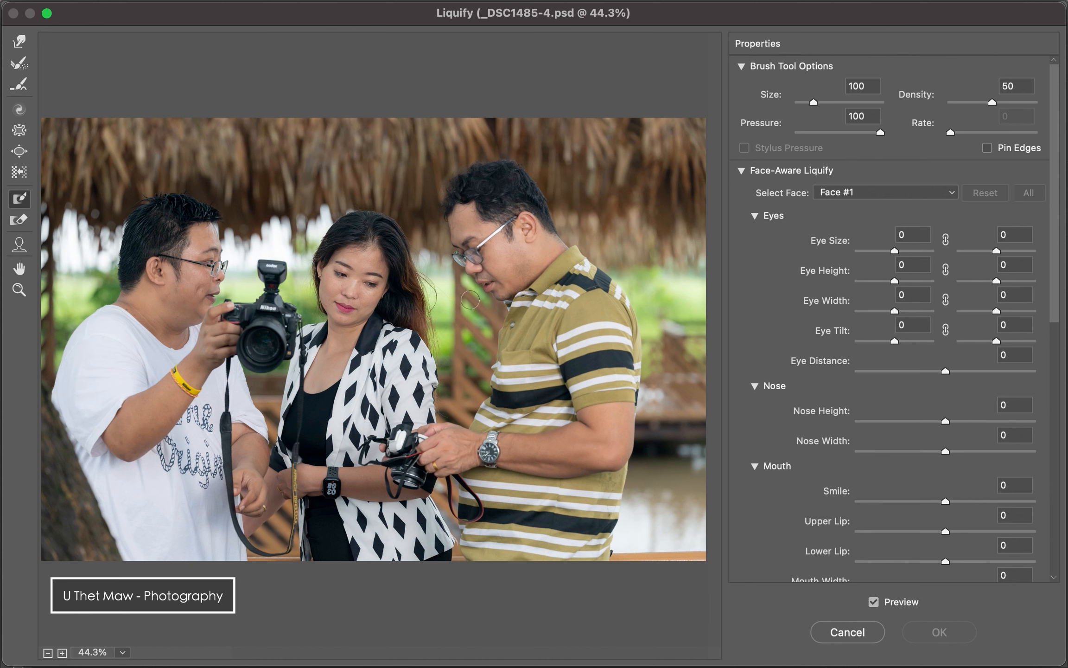
key(super+equal)
key(super+equal)
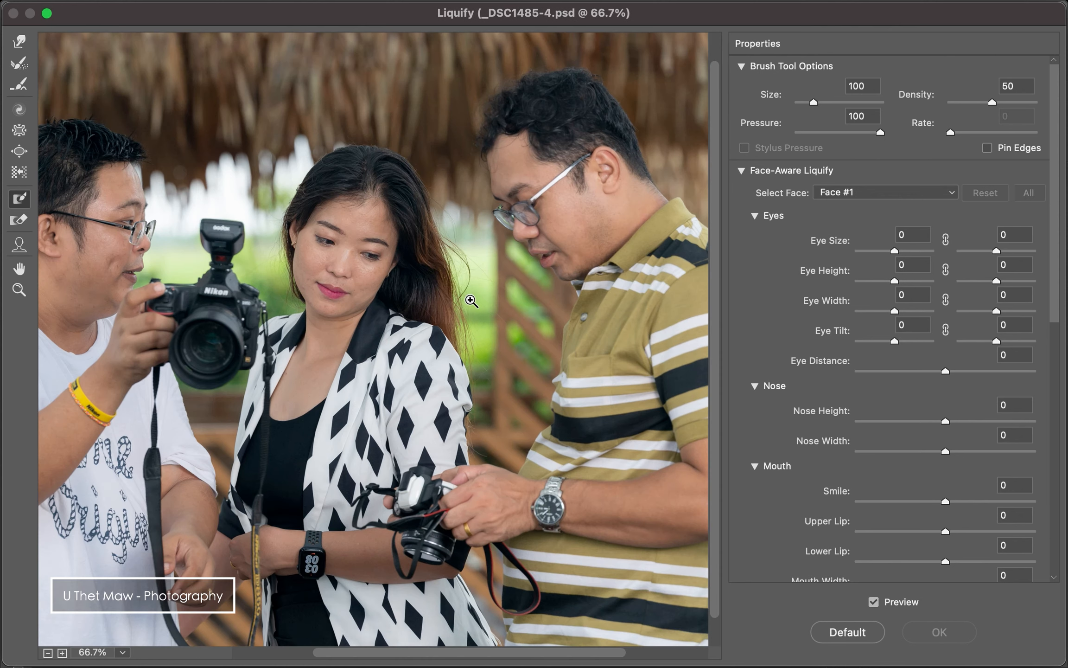
key(super+equal)
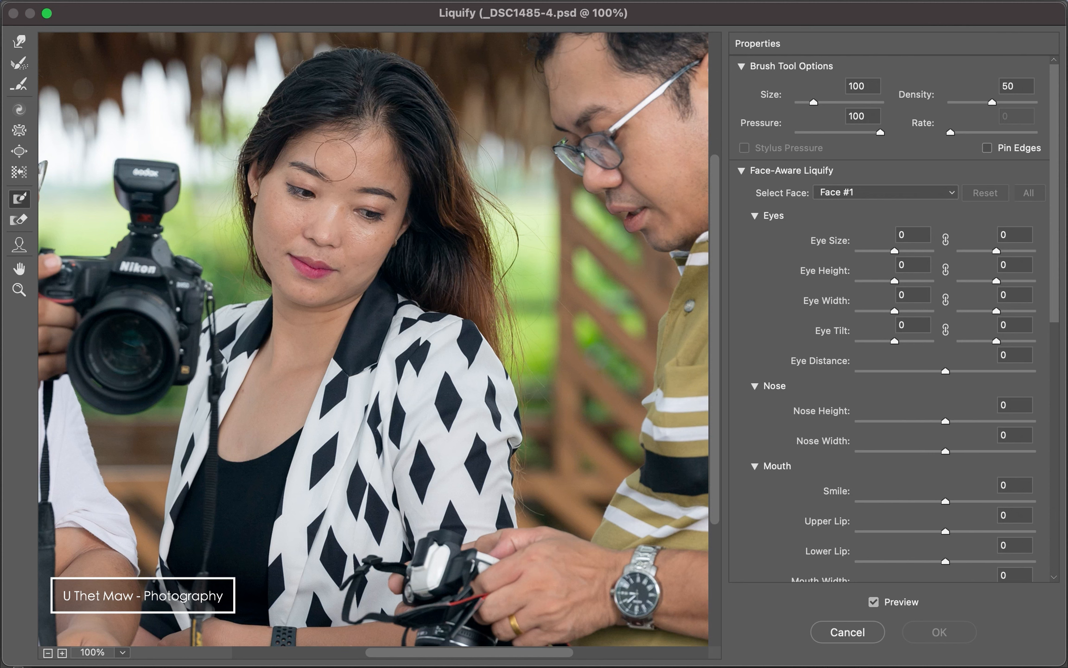
mouse_move(338, 151)
mouse_down()
mouse_move(298, 164)
mouse_move(287, 221)
mouse_move(295, 266)
mouse_move(339, 256)
mouse_move(376, 199)
mouse_move(381, 177)
mouse_move(368, 164)
mouse_move(343, 154)
mouse_move(337, 227)
mouse_move(320, 242)
mouse_move(318, 181)
mouse_move(328, 176)
mouse_move(337, 194)
mouse_move(323, 257)
mouse_move(352, 251)
mouse_move(382, 193)
mouse_move(346, 258)
mouse_move(302, 273)
mouse_move(286, 201)
mouse_up()
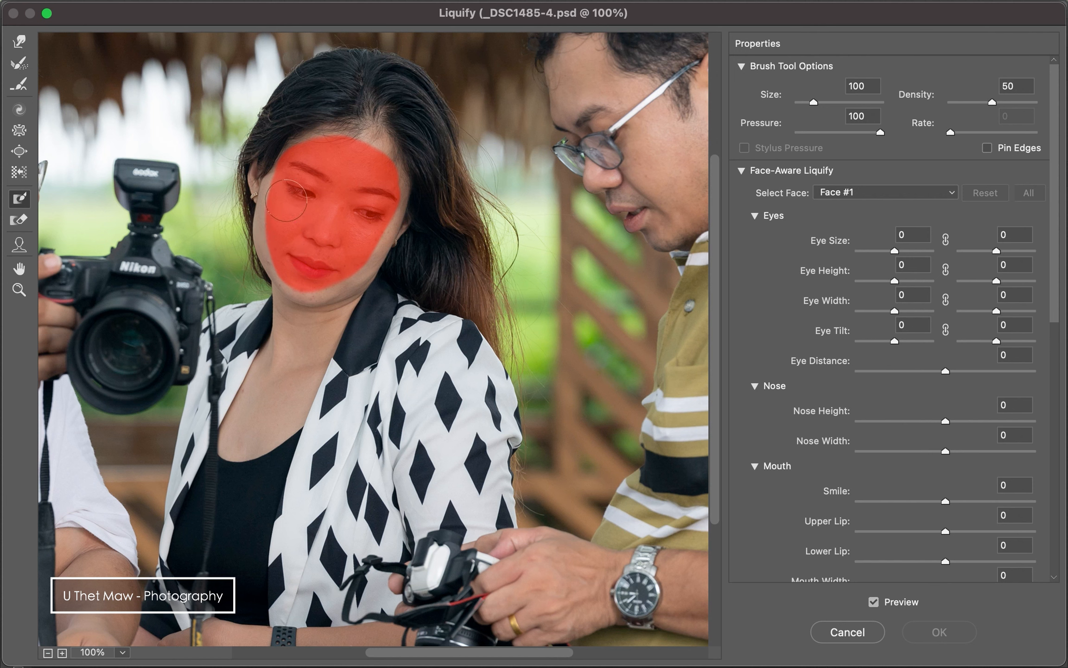
- Try to reshape the woman's hair and cheek outside the frozen face with a size 400 Forward Warp brush, and undo the strokes
click(21, 42)
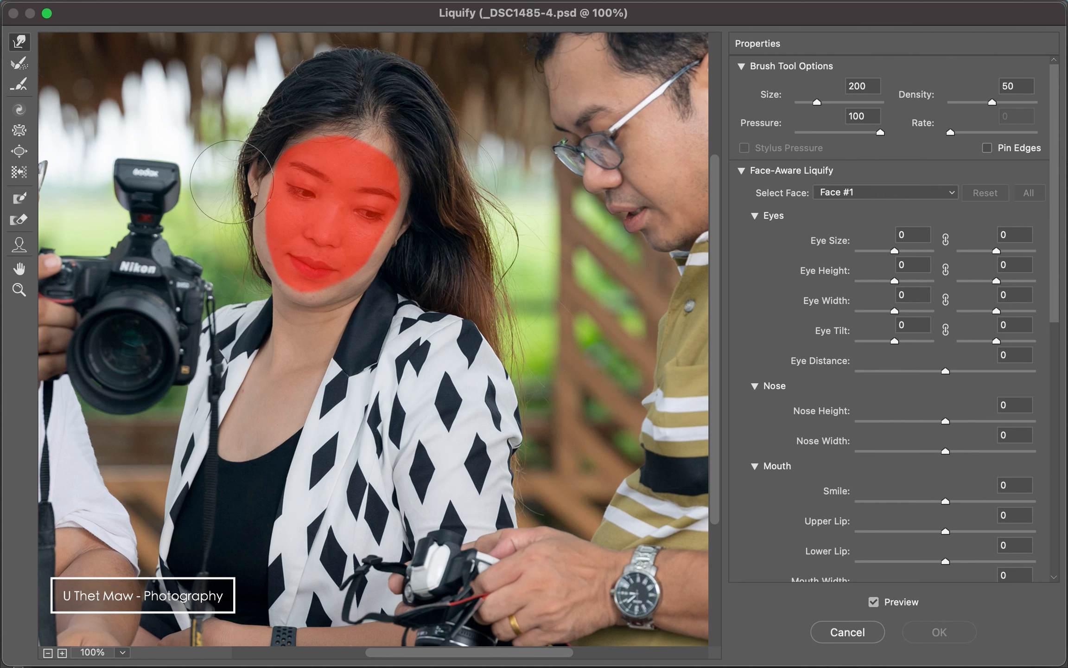
key(bracketright)
key(bracketright)
key(bracketright)
key(bracketright)
key(bracketright)
key(bracketright)
key(bracketright)
key(bracketright)
key(bracketright)
key(bracketright)
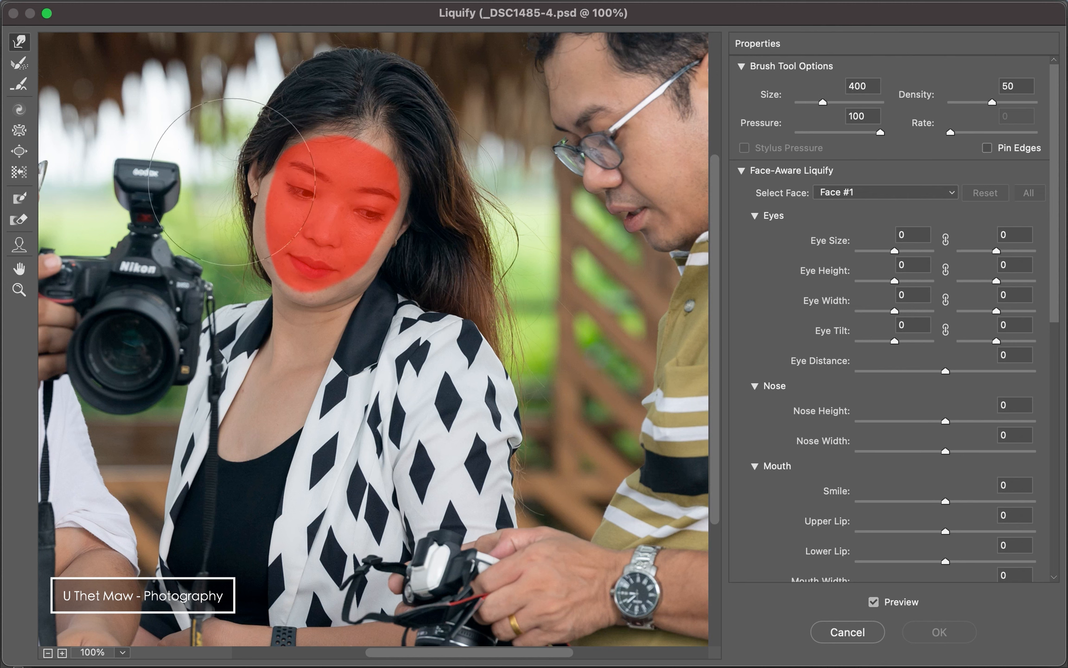
mouse_move(267, 191)
mouse_down()
mouse_move(221, 171)
mouse_move(318, 201)
mouse_move(259, 189)
mouse_up()
mouse_move(262, 284)
mouse_down()
mouse_move(326, 245)
mouse_move(261, 297)
mouse_move(276, 267)
mouse_up()
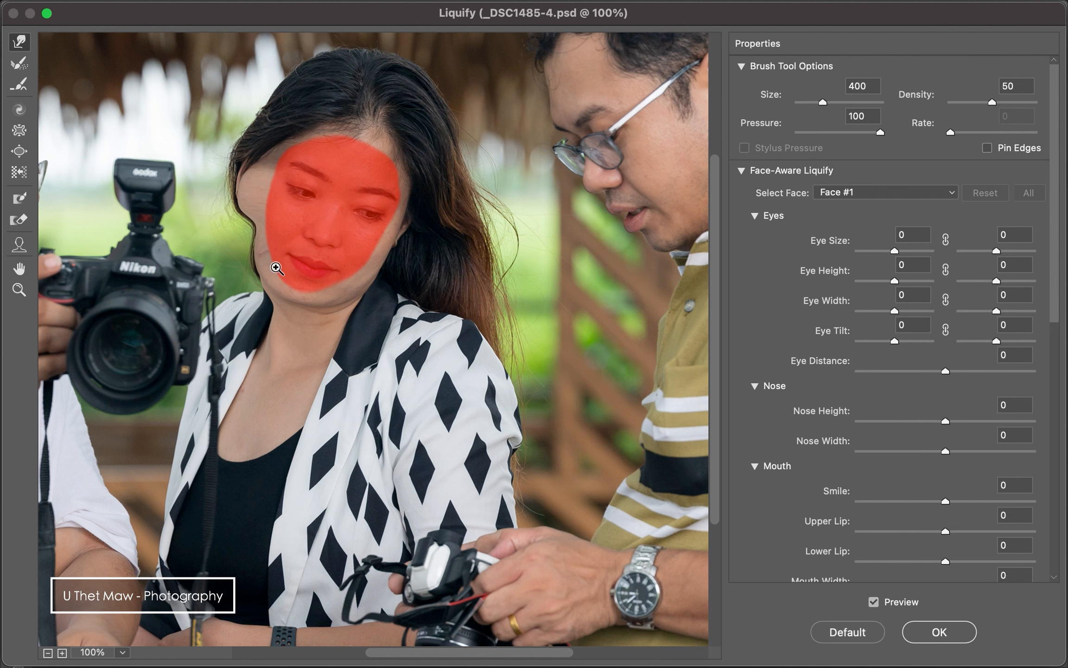
key(super+z)
key(super+z)
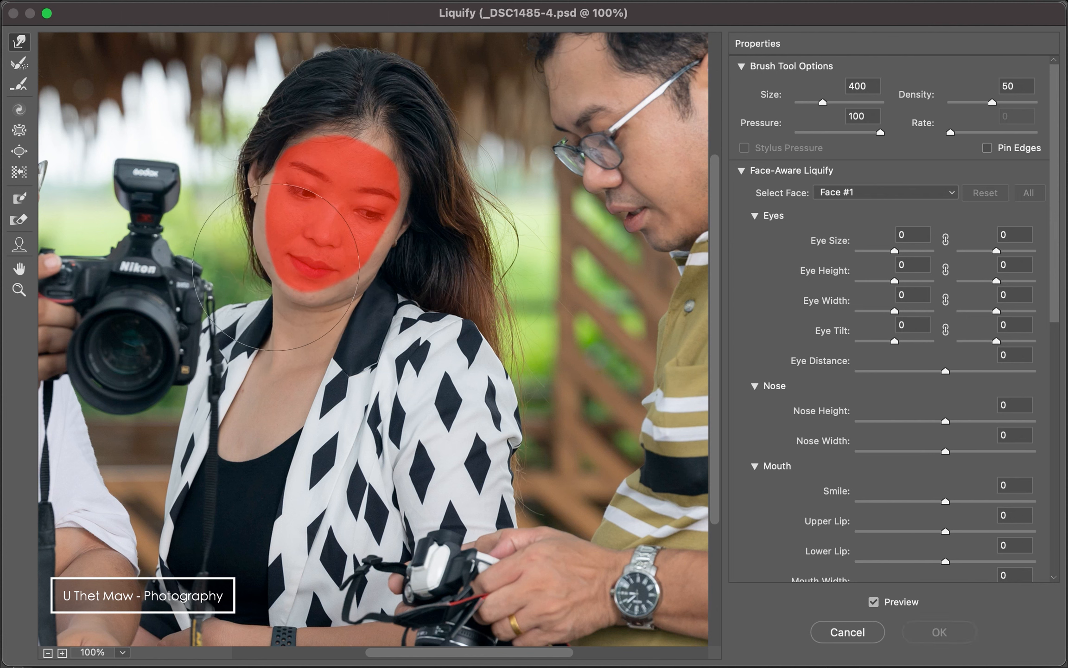
- Nudge the woman's jawline on the camera side with a size 250 Forward Warp brush, and thaw the mask on her face
key(bracketleft)
key(bracketleft)
key(bracketleft)
key(bracketleft)
key(bracketleft)
key(bracketleft)
click(257, 241)
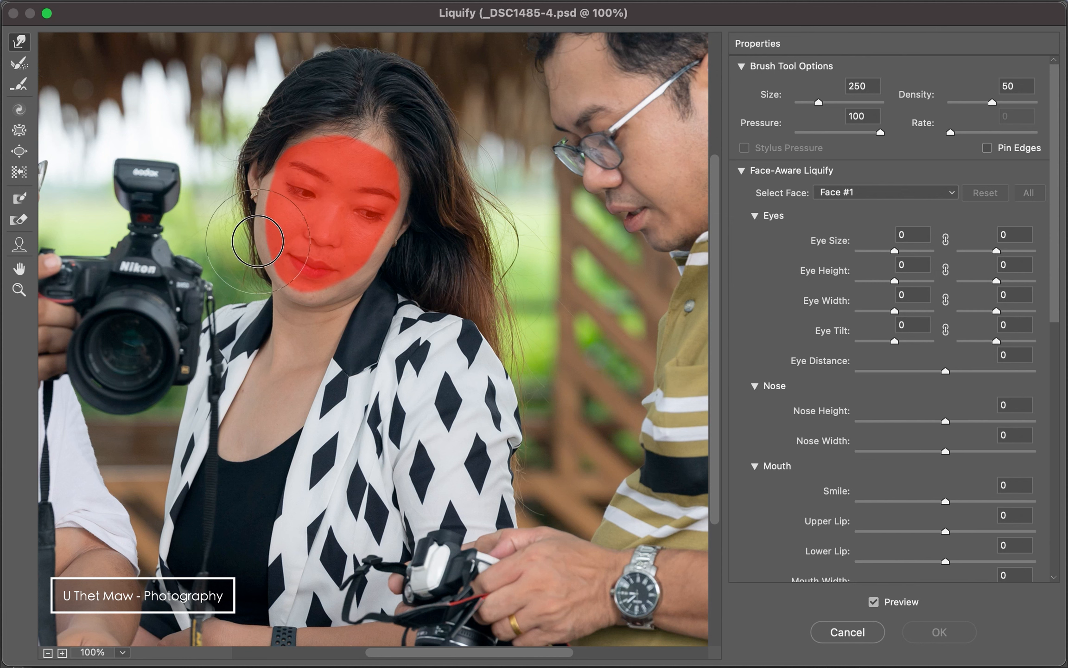
click(257, 241)
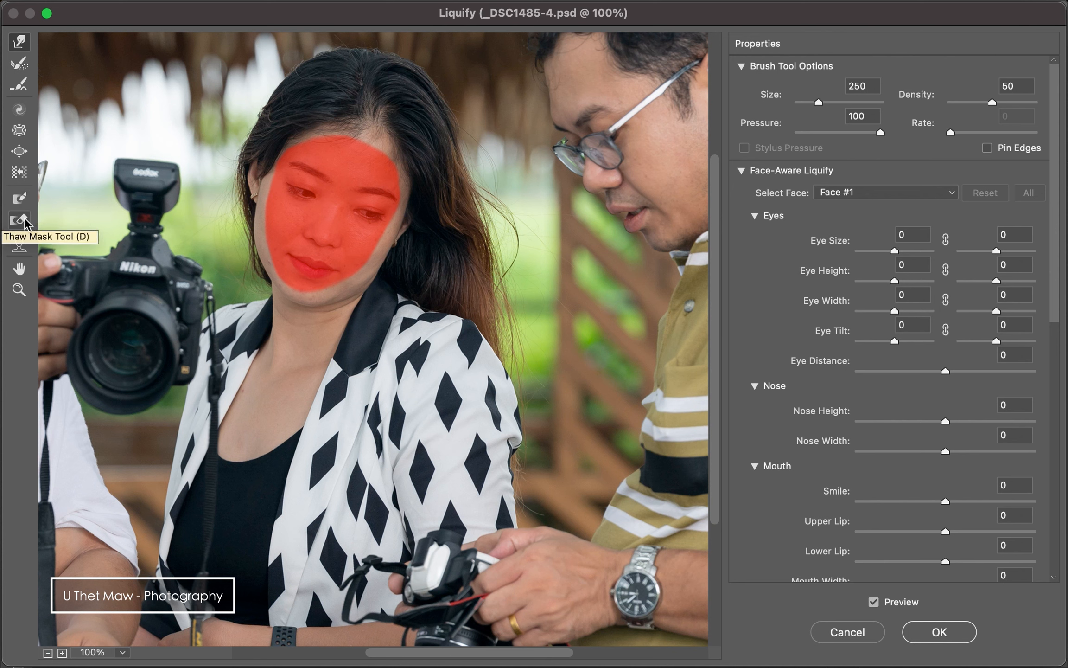
click(19, 220)
mouse_move(302, 283)
mouse_down()
mouse_move(272, 247)
mouse_move(274, 161)
mouse_move(329, 142)
mouse_move(390, 233)
mouse_move(349, 278)
mouse_move(272, 266)
mouse_move(312, 182)
mouse_move(370, 226)
mouse_up()
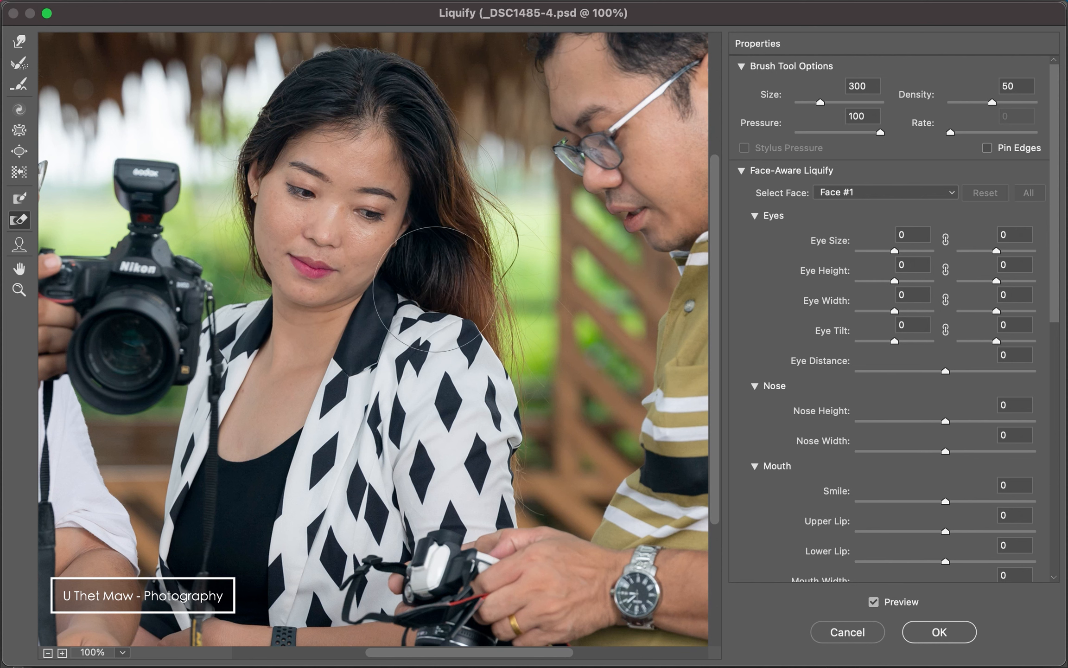
- Paint a freeze mask along the forearm of the man in the striped shirt with a size 125 brush
mouse_move(435, 288)
mouse_down()
mouse_move(288, 140)
mouse_move(61, 142)
mouse_move(81, 95)
mouse_up()
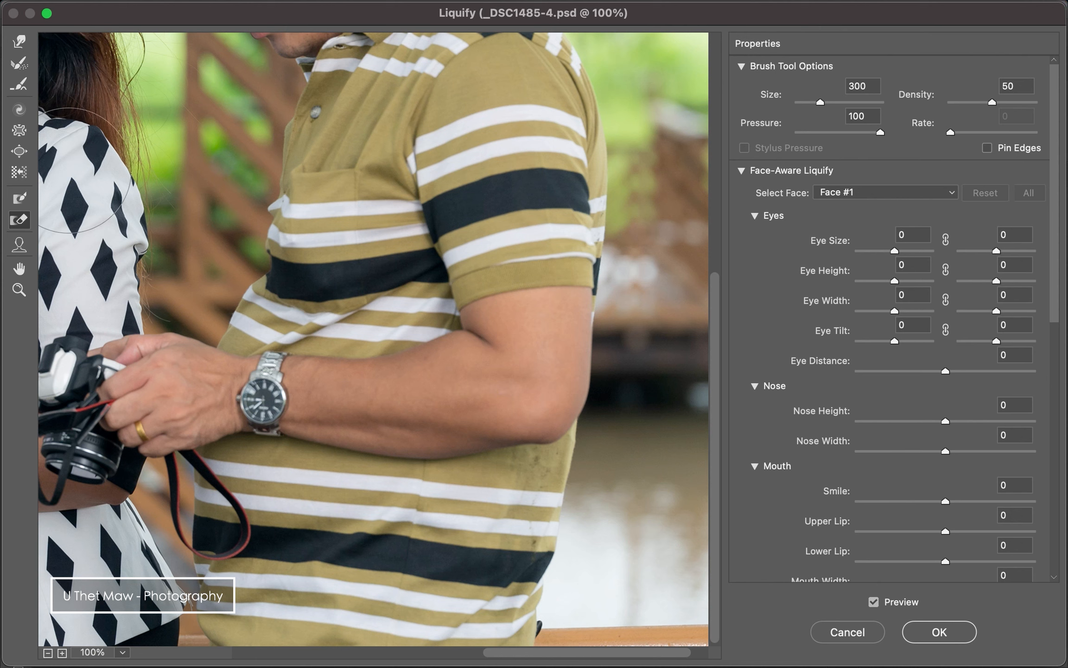
click(25, 199)
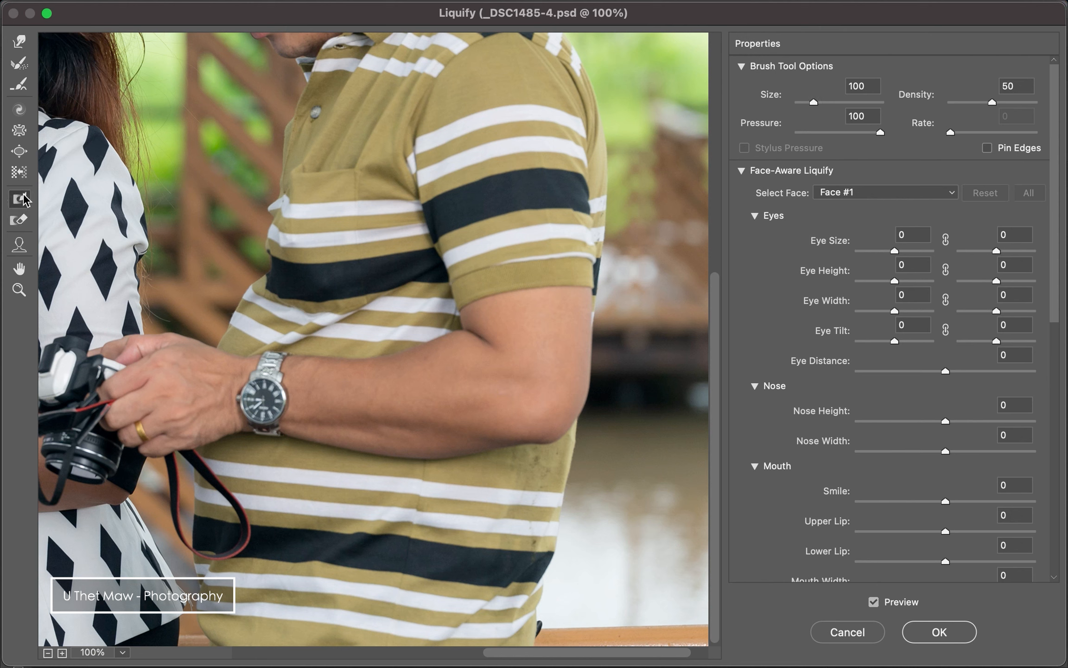
key(bracketright)
key(bracketright)
key(bracketright)
key(bracketleft)
key(bracketleft)
mouse_move(304, 398)
mouse_down()
mouse_move(381, 399)
mouse_move(508, 372)
mouse_move(536, 381)
mouse_move(476, 406)
mouse_move(360, 406)
mouse_move(306, 392)
mouse_move(539, 365)
mouse_move(551, 389)
mouse_move(518, 402)
mouse_up()
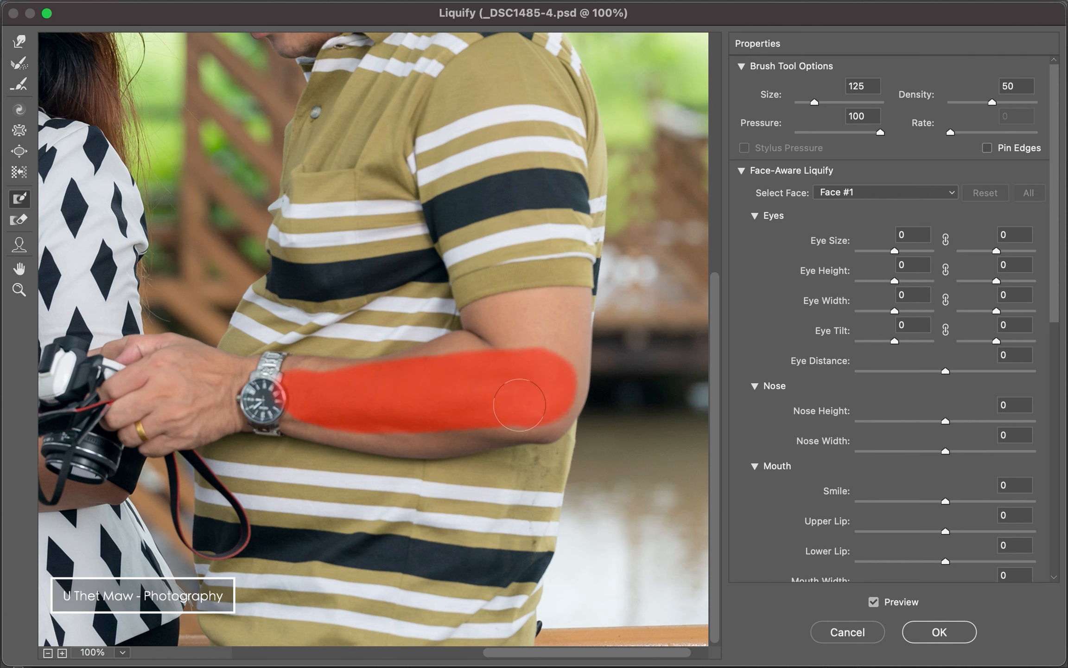
- Push the underside of the man's forearm slightly upward with a size 500 Forward Warp brush
click(20, 43)
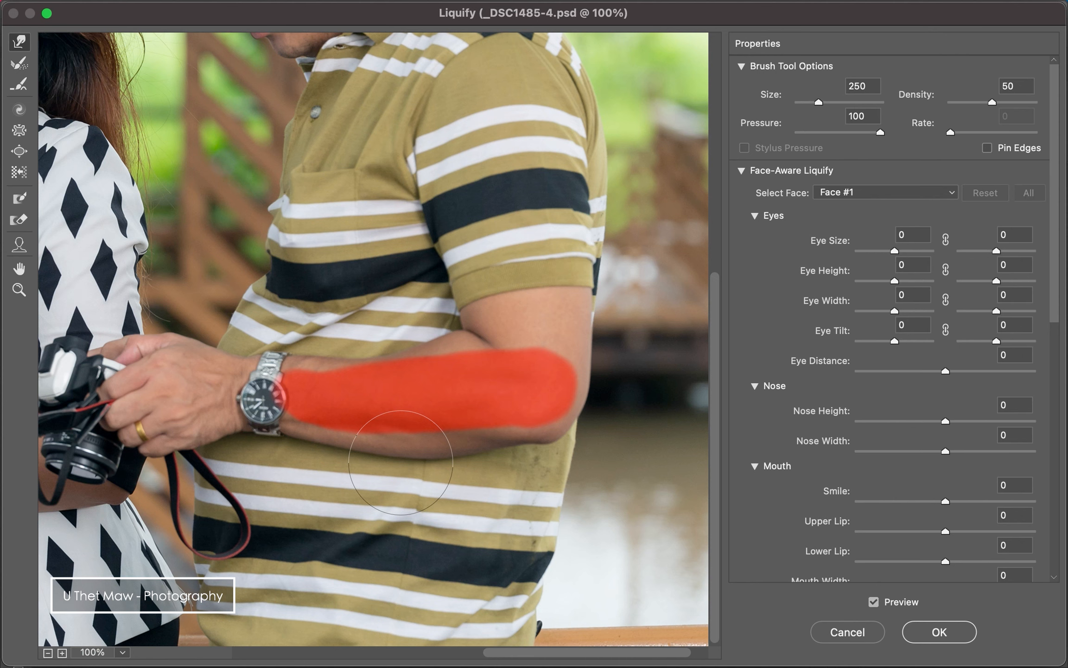
key(bracketright)
key(bracketright)
key(bracketright)
key(bracketright)
key(bracketright)
key(bracketright)
key(bracketright)
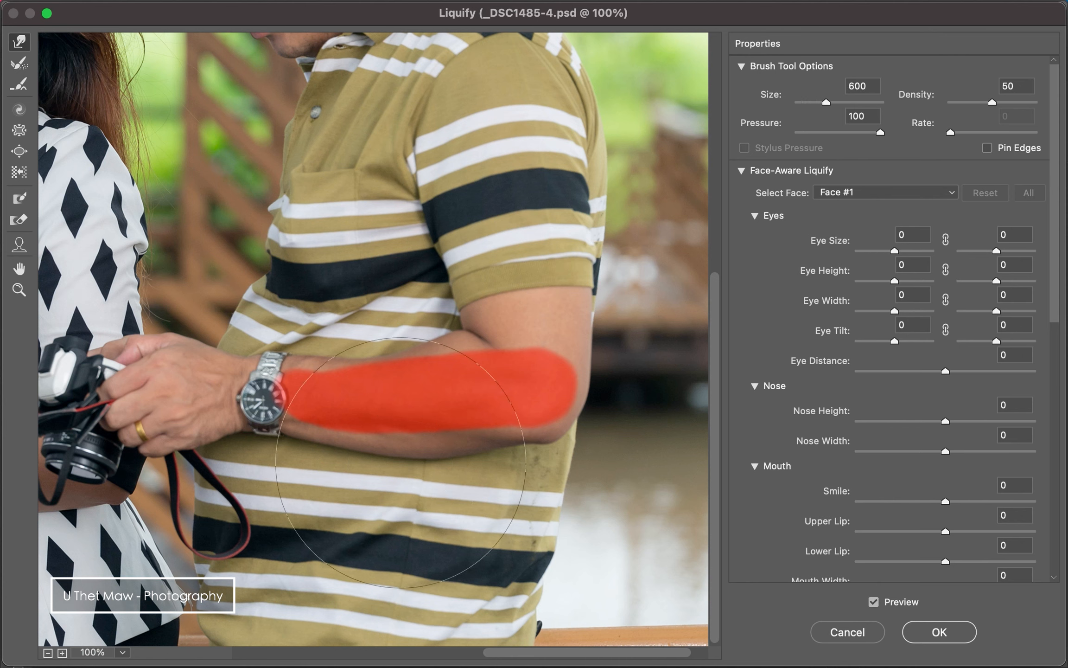
key(bracketleft)
key(bracketleft)
key(bracketleft)
key(bracketleft)
key(bracketleft)
key(bracketleft)
key(bracketleft)
key(bracketleft)
key(bracketleft)
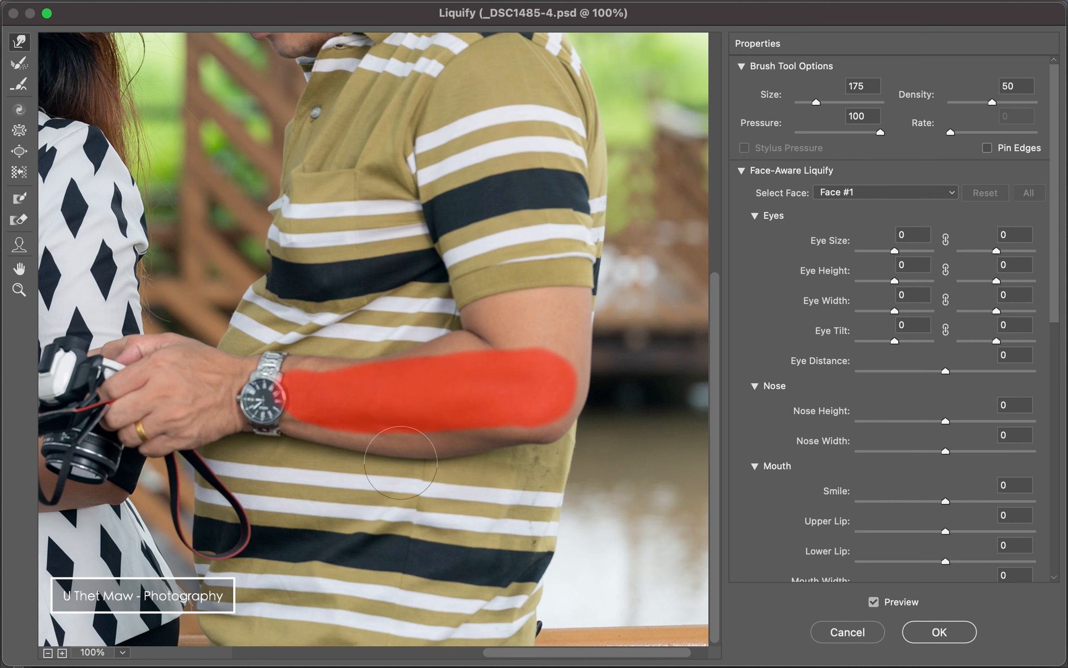
key(bracketright)
key(bracketright)
key(bracketright)
key(bracketright)
key(bracketright)
key(bracketright)
key(bracketright)
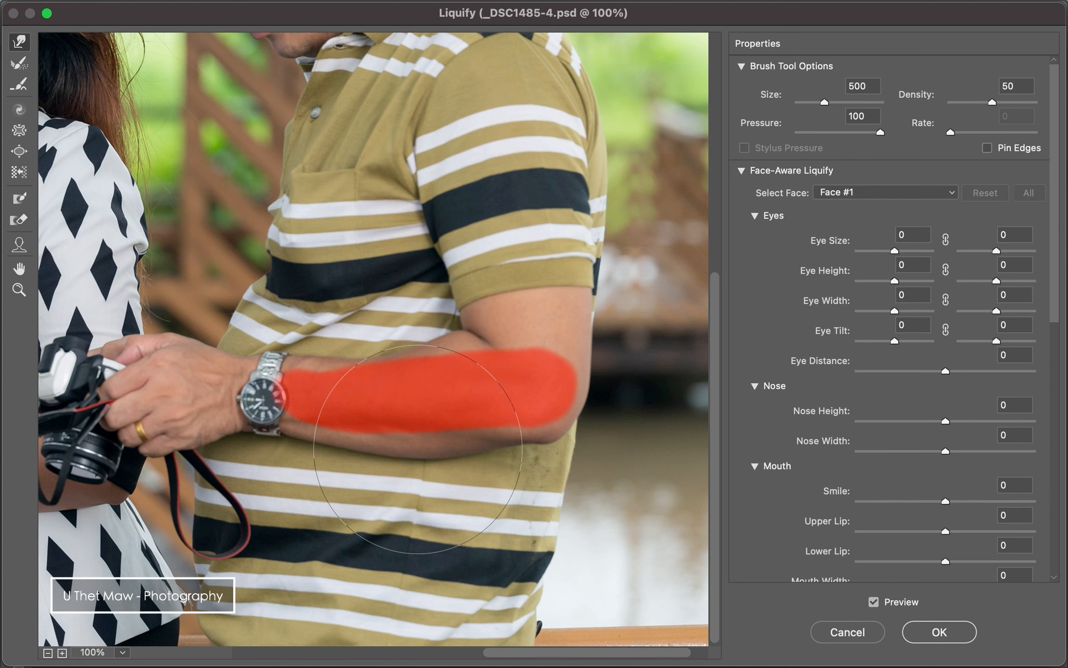
click(417, 449)
drag(417, 449, 419, 446)
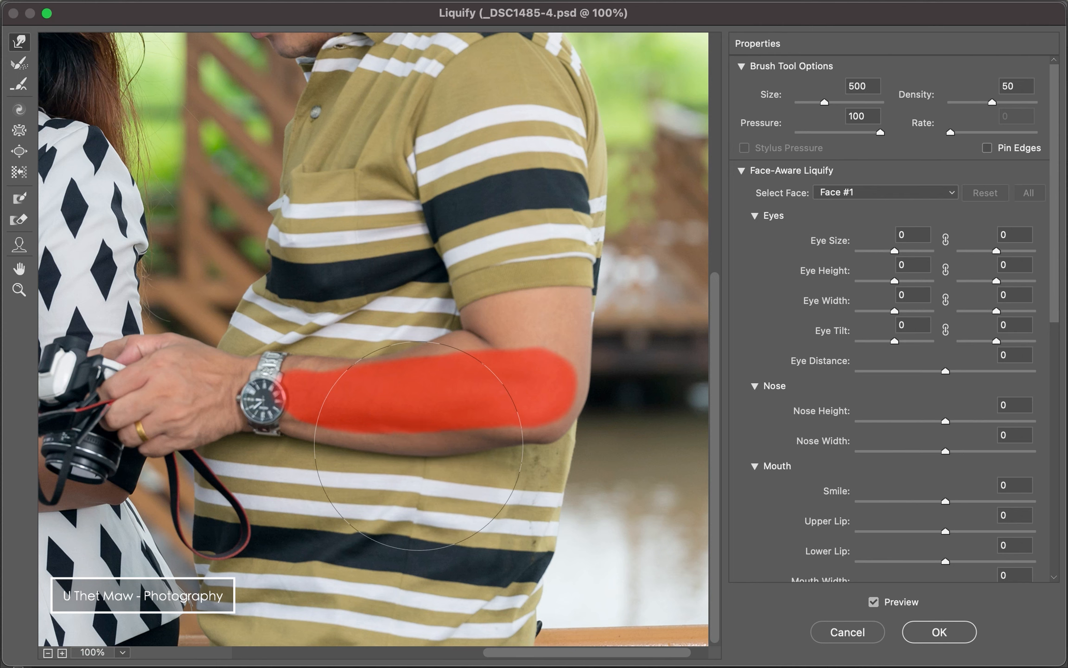
drag(345, 443, 345, 442)
- Nudge the man's inner elbow slightly downward with a size 175 Forward Warp brush, and thaw the mask on his forearm
key([)
key([)
key([)
key([)
key([)
key([)
key([)
drag(452, 339, 452, 342)
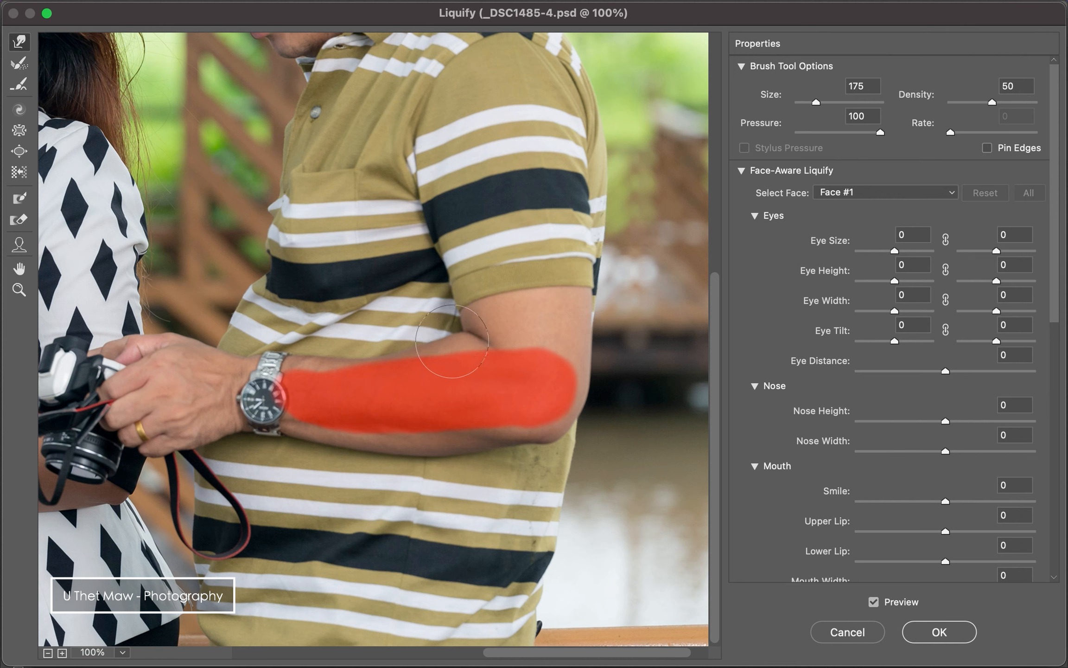
click(25, 223)
mouse_move(286, 393)
mouse_down()
mouse_move(381, 393)
mouse_move(509, 355)
mouse_move(484, 422)
mouse_move(334, 382)
mouse_up()
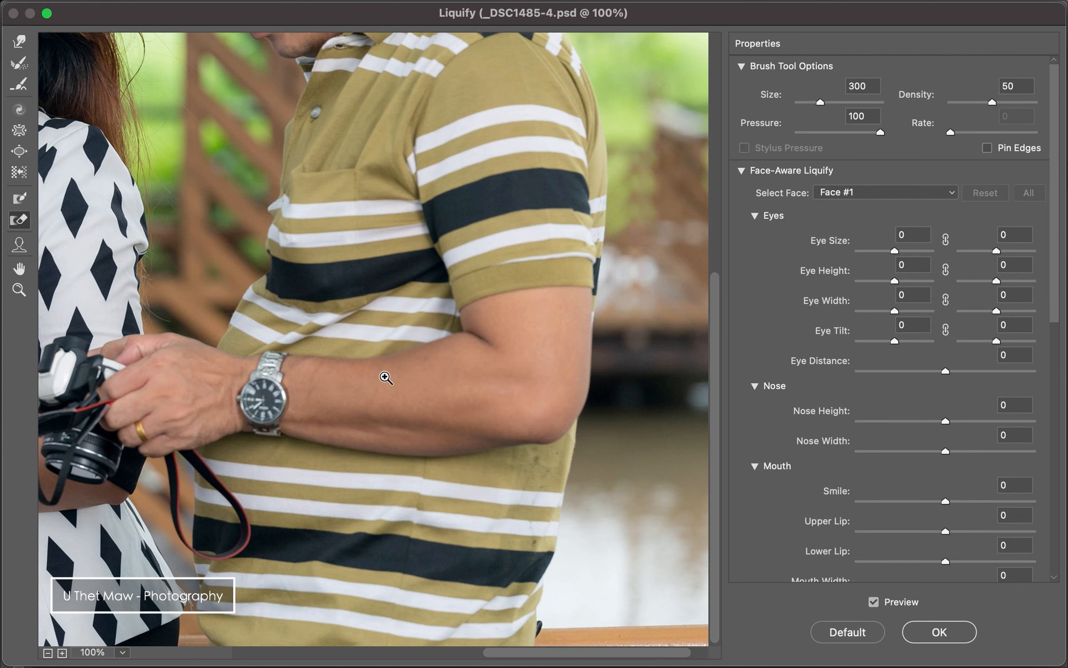
- Fit the whole photo in view and compare it with and without the Liquify changes
key(super+0)
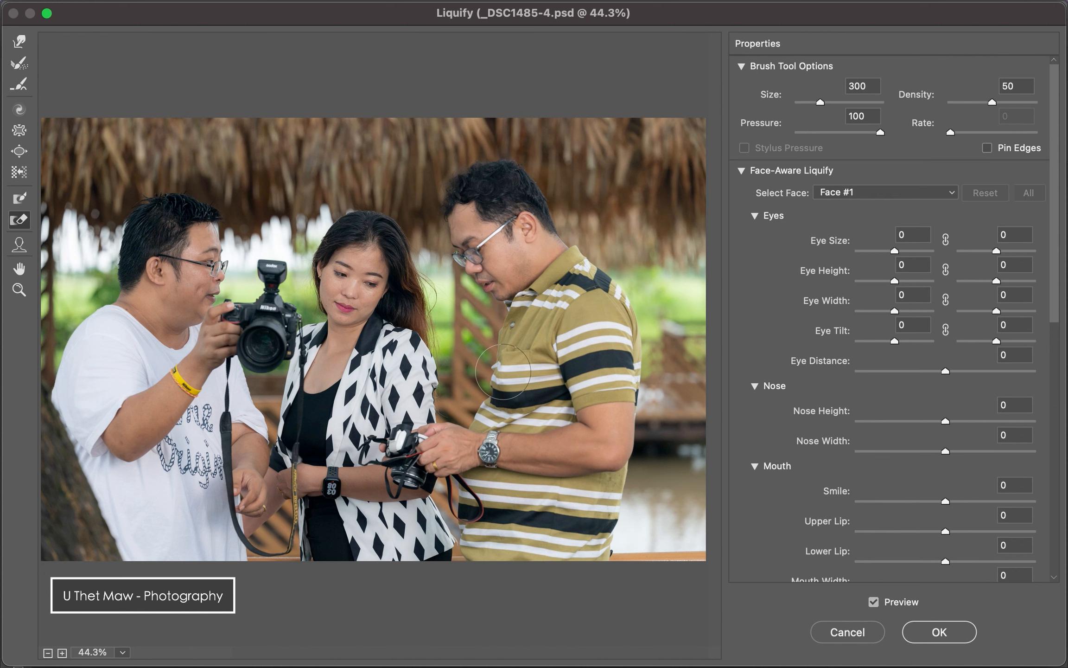
click(874, 601)
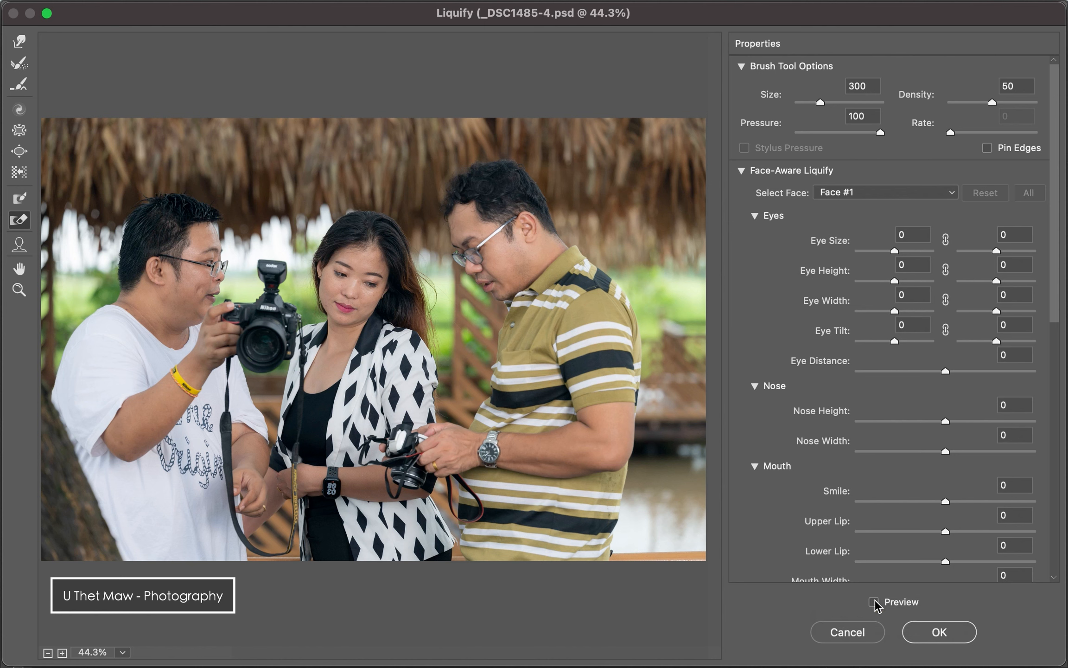
click(874, 602)
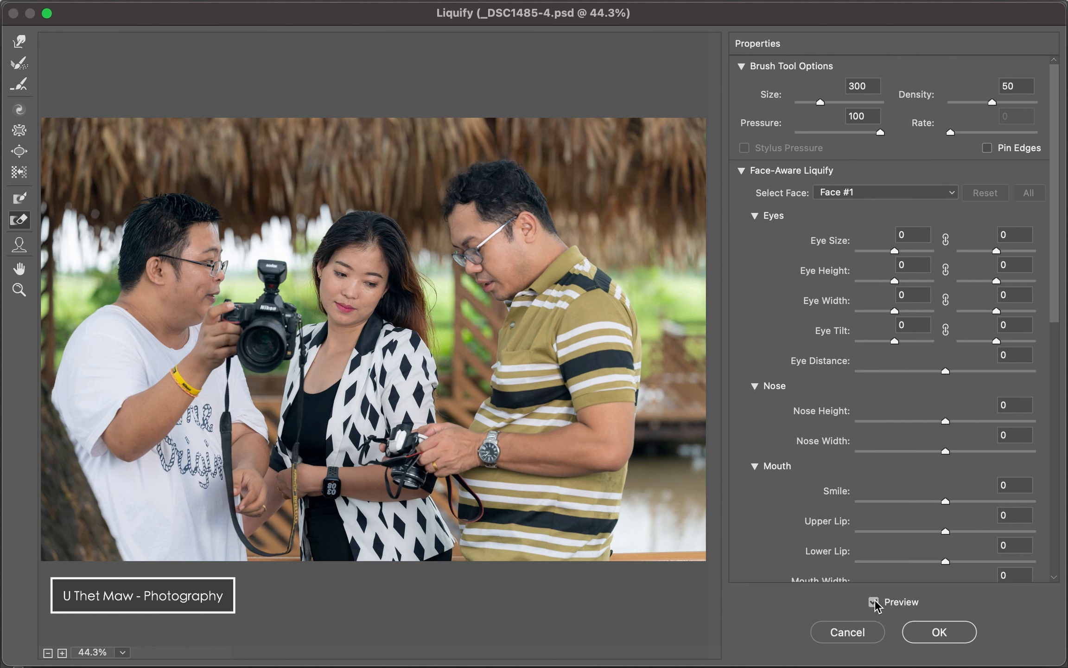
click(874, 602)
click(874, 602)
click(874, 602)
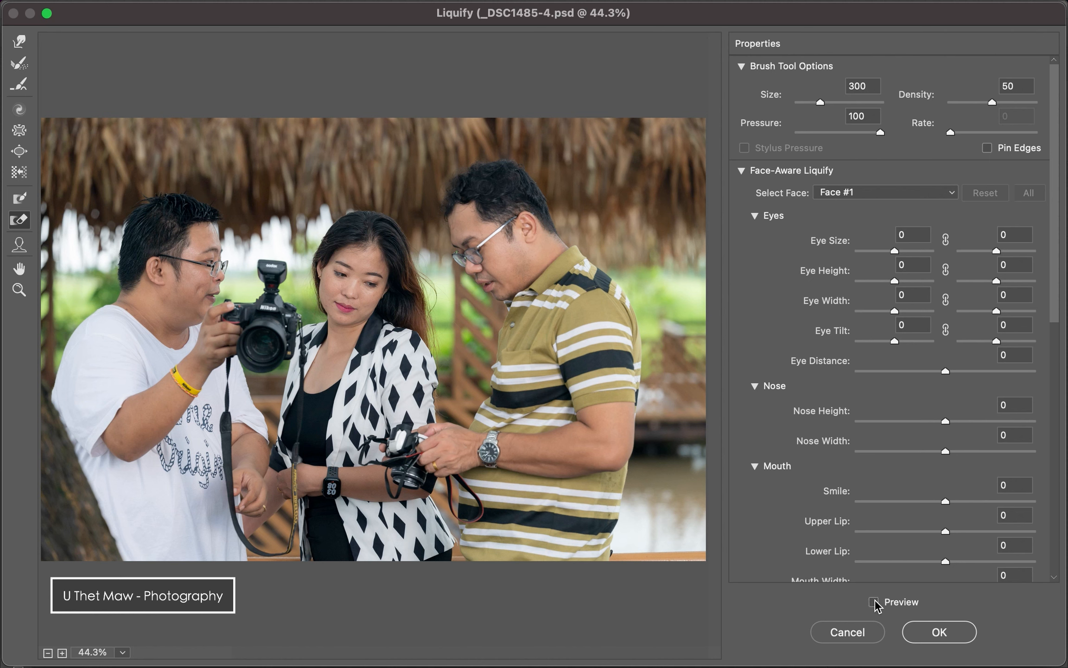
click(874, 602)
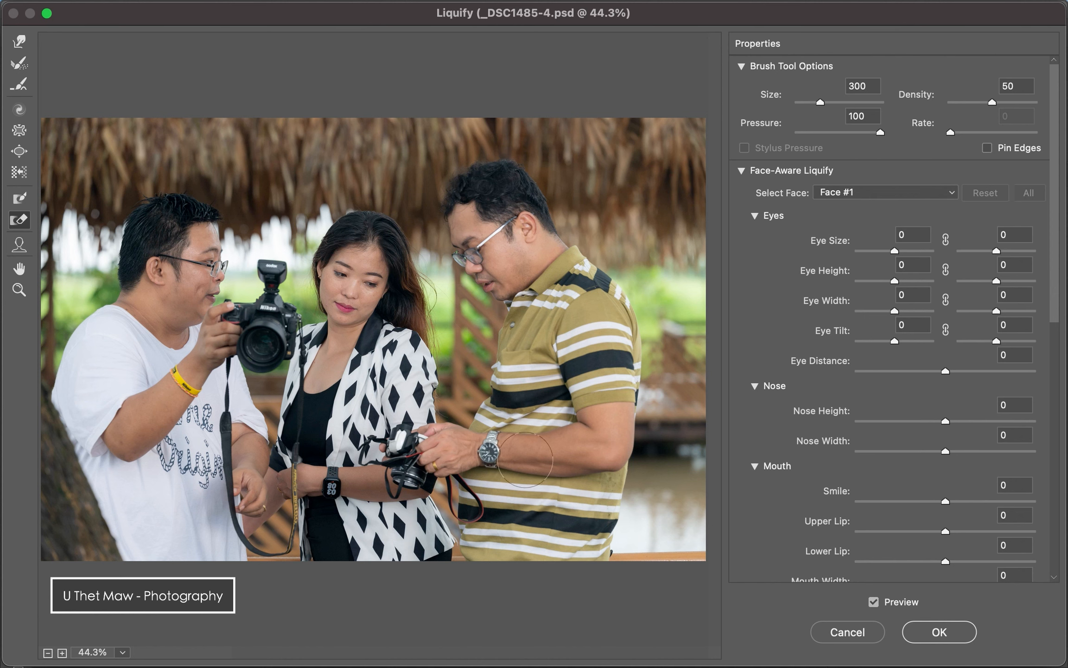
- Try the Eye Size, Nose Height and Forehead adjustments for Face #1, returning each to 0
click(22, 45)
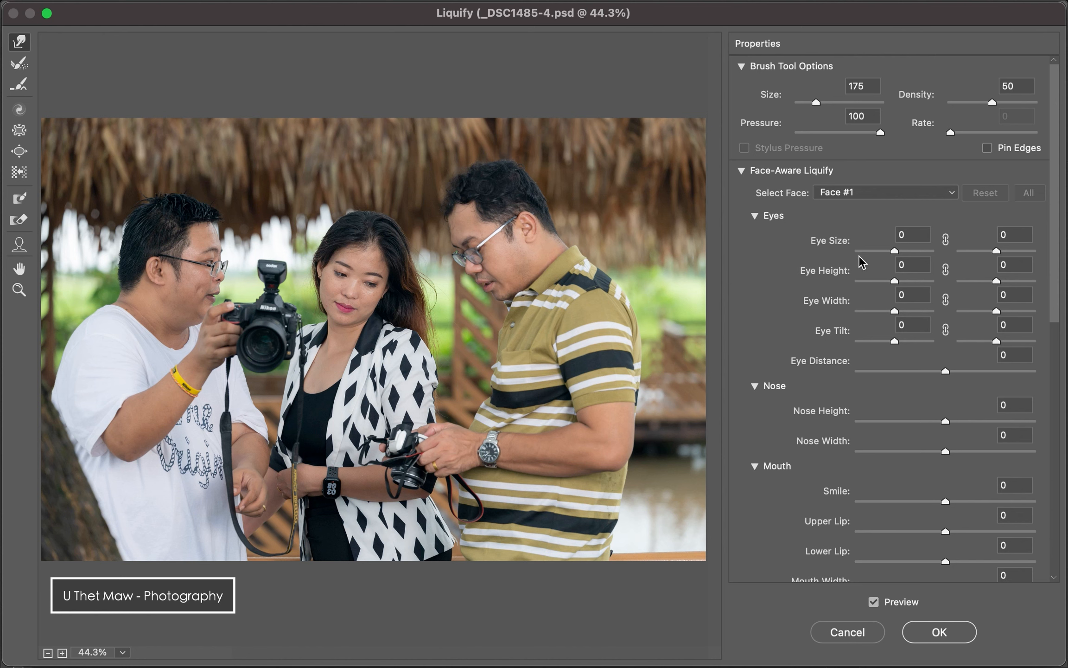
click(895, 252)
mouse_move(895, 252)
mouse_down()
mouse_move(931, 252)
mouse_move(852, 251)
mouse_move(956, 262)
mouse_move(899, 259)
mouse_up()
text(0)
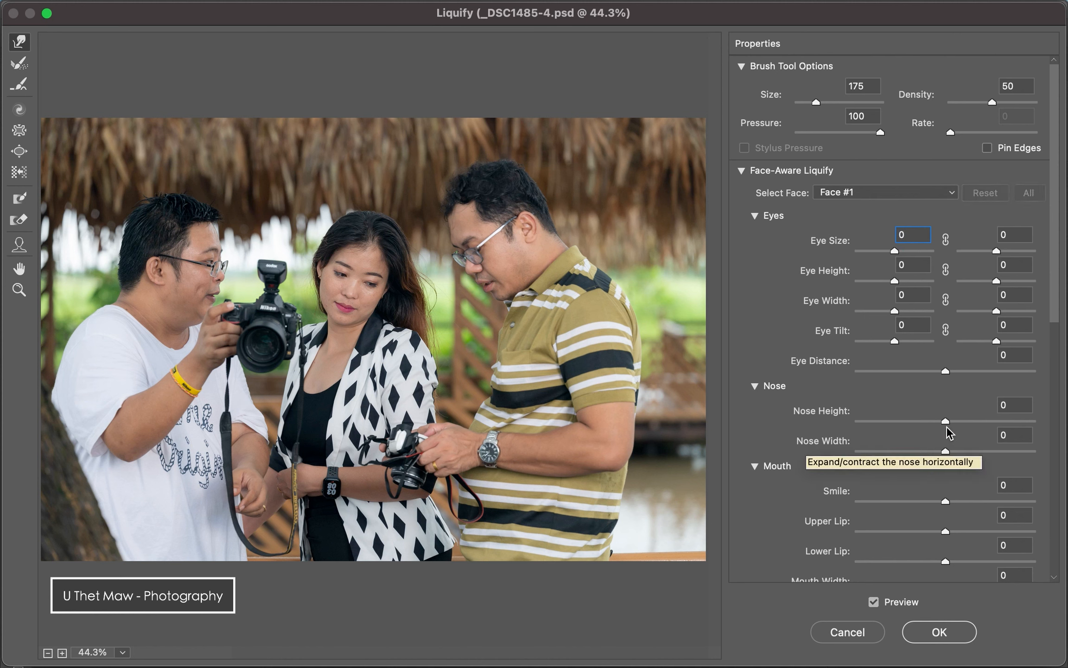
mouse_move(946, 422)
mouse_down()
mouse_move(868, 425)
mouse_move(962, 423)
mouse_move(857, 427)
mouse_move(953, 423)
mouse_move(944, 422)
mouse_up()
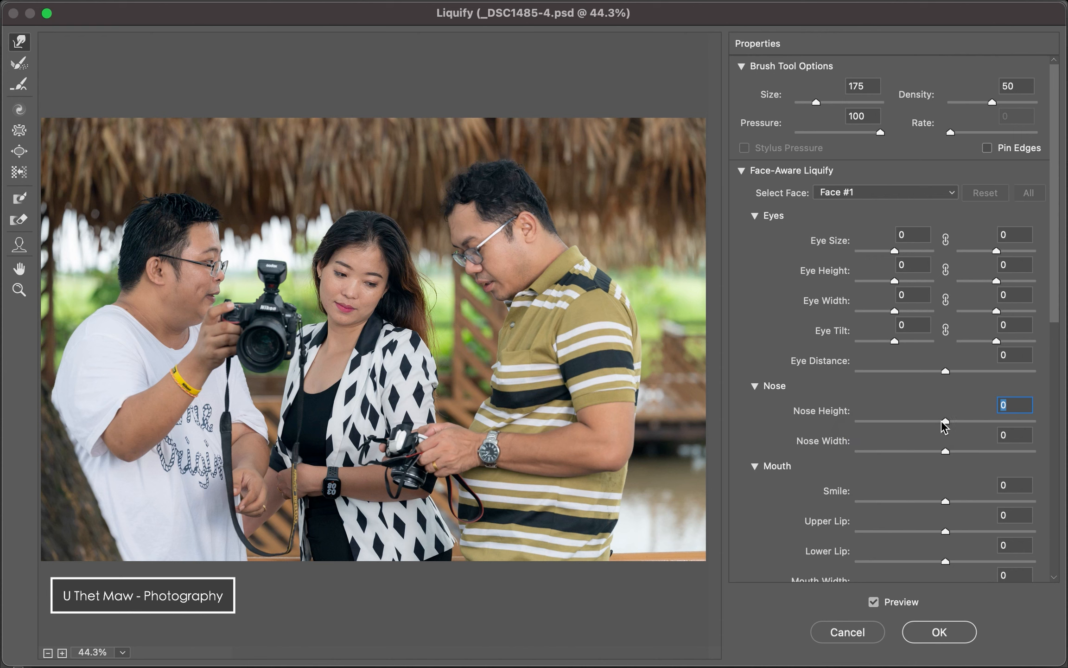
scroll(779, 522, down, 10)
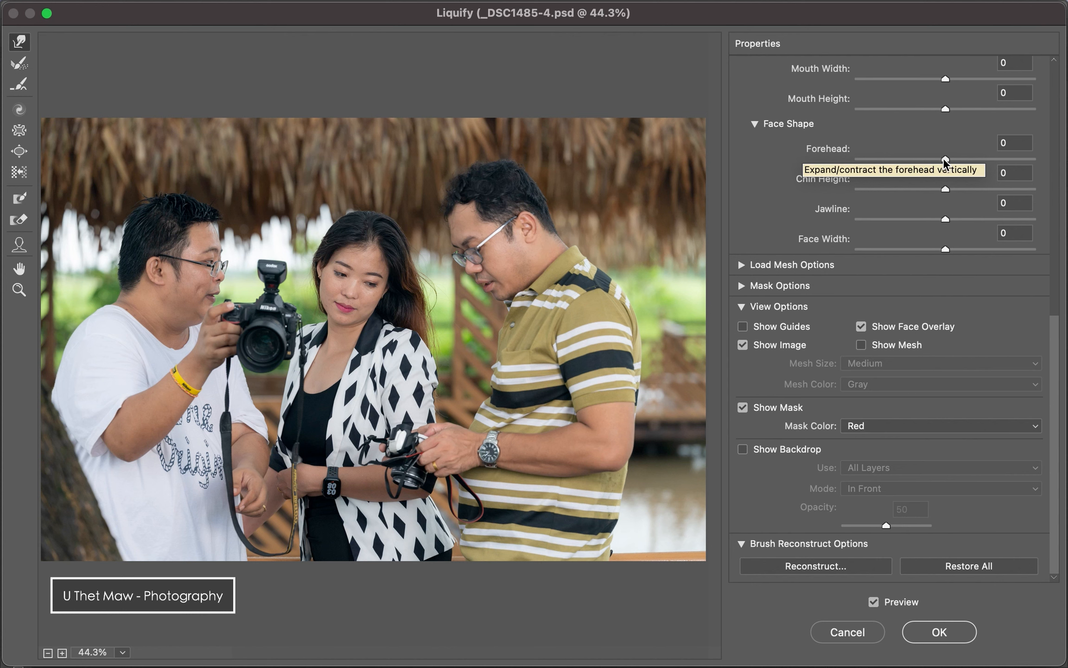
mouse_move(945, 159)
mouse_down()
mouse_move(856, 170)
mouse_move(1023, 152)
mouse_move(1044, 160)
mouse_move(947, 152)
mouse_up()
text(0)
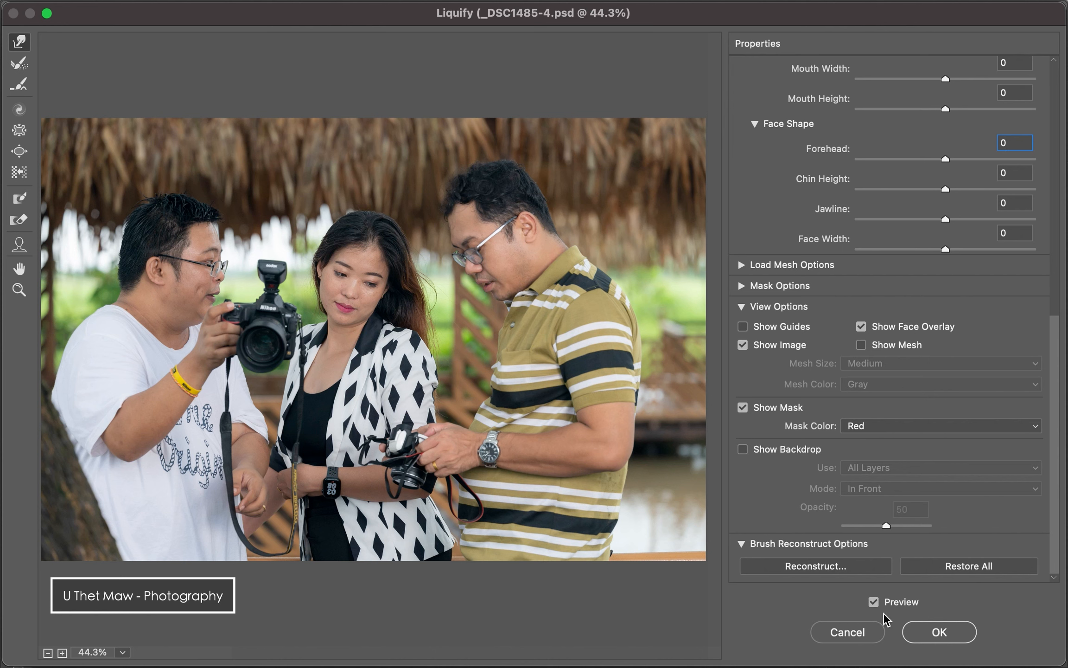
- Apply the Liquify reshaping and compare the photo with the Liquify layer hidden and shown
click(939, 632)
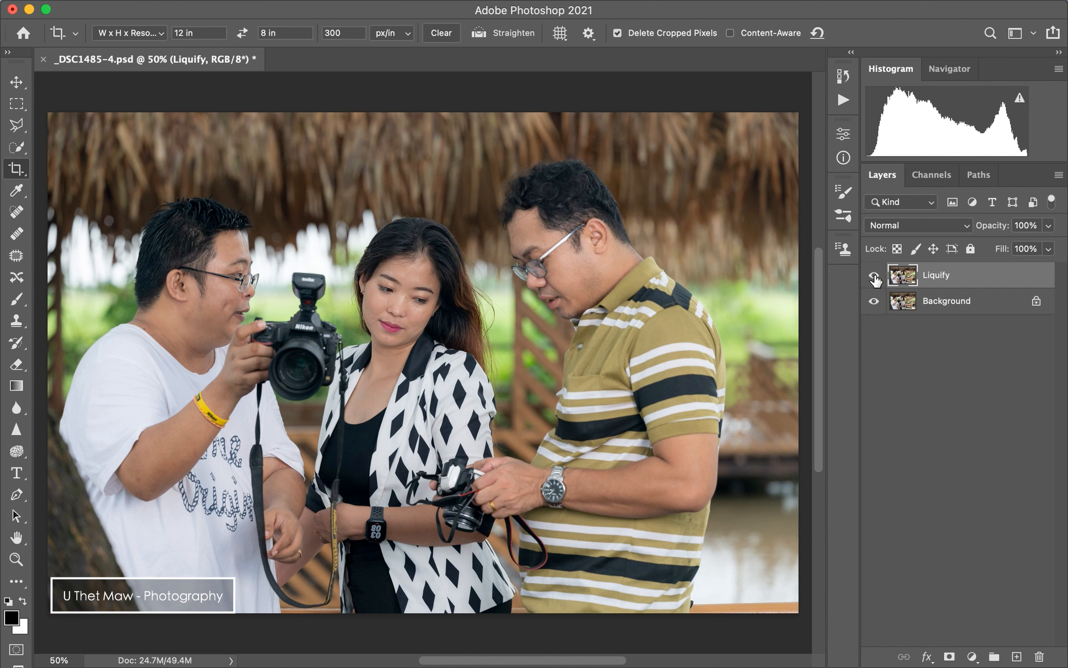
click(874, 276)
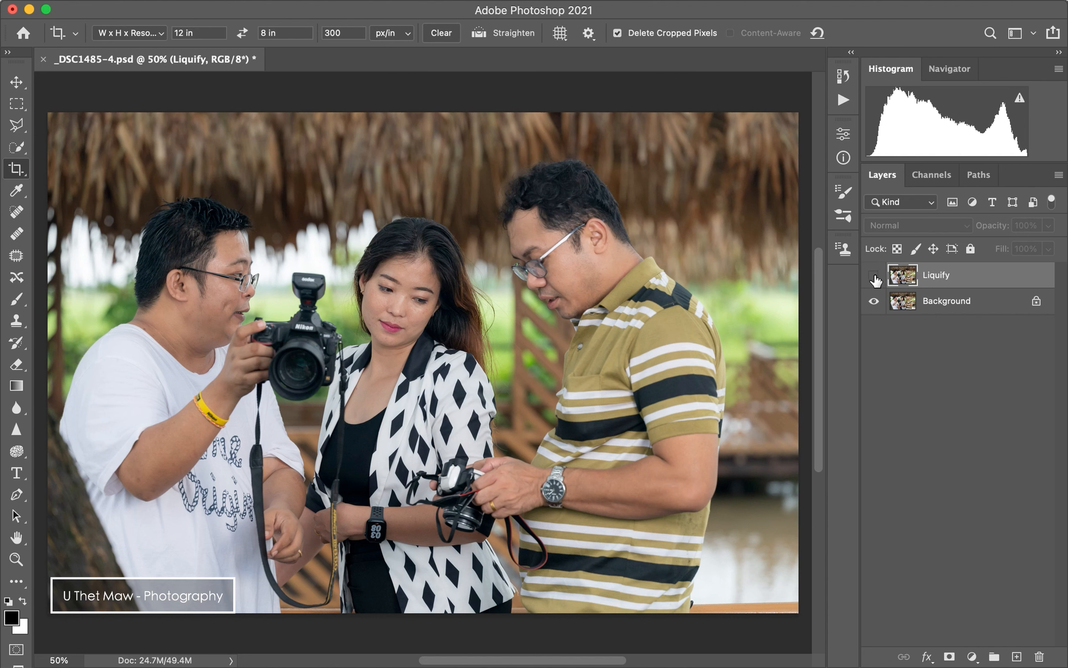
click(874, 276)
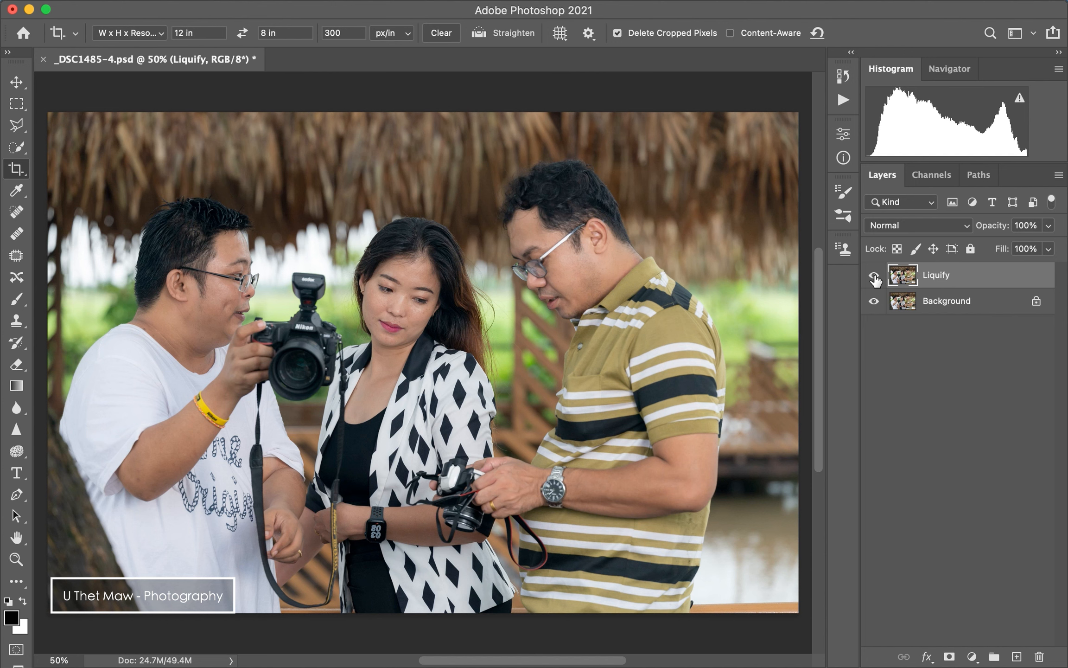
click(874, 276)
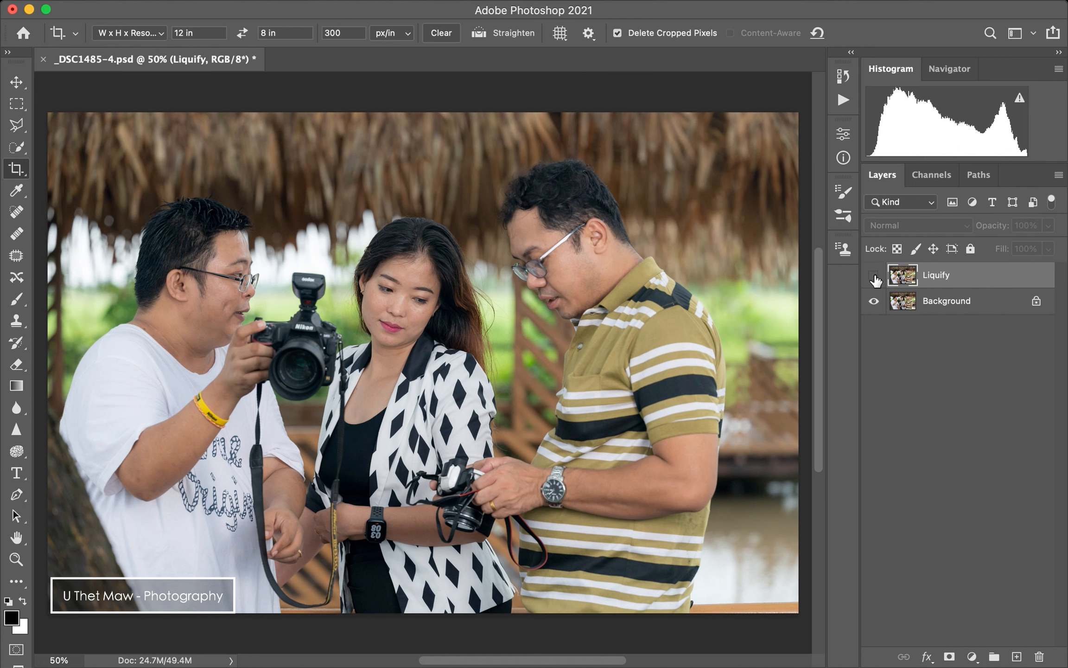
click(874, 276)
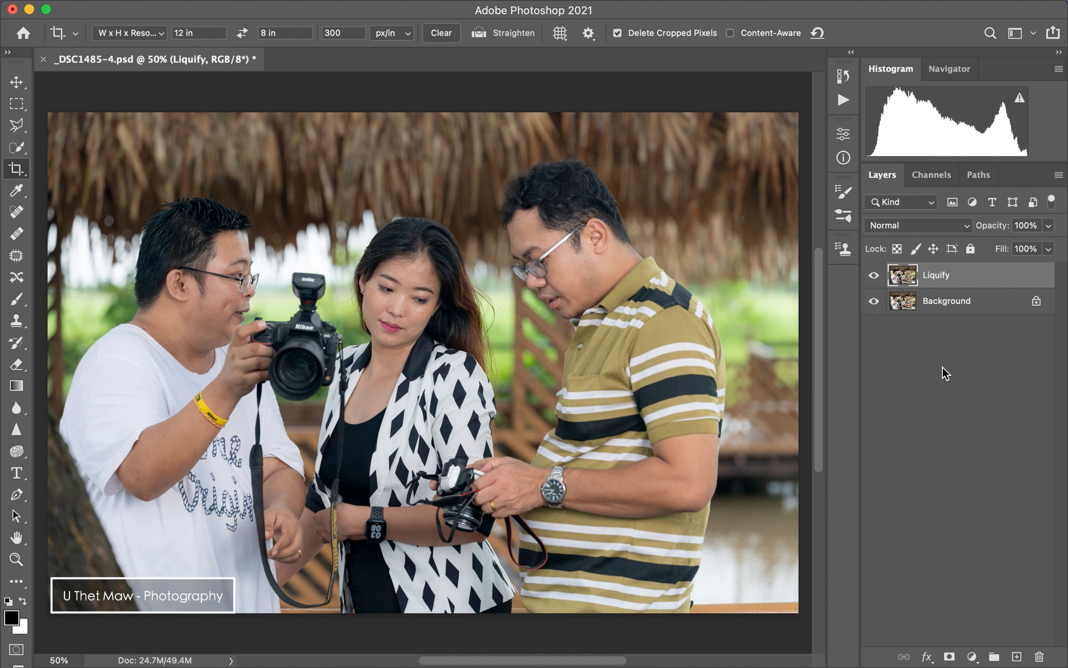
- Duplicate the Liquify layer and rename the copy as NIK Collection
key(cmd+j)
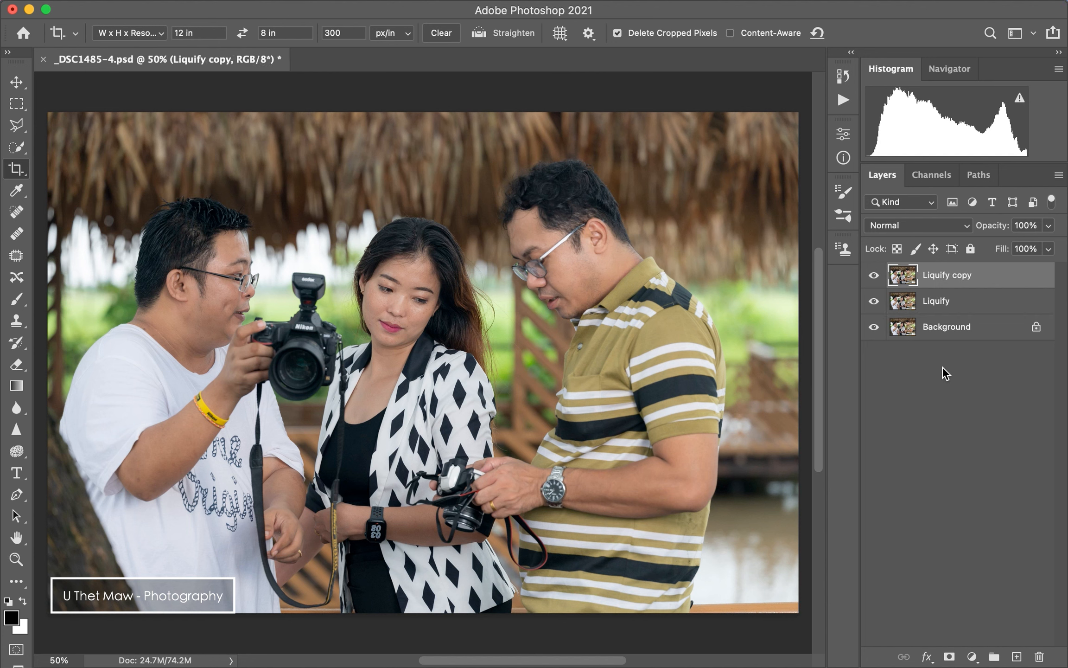
double_click(955, 275)
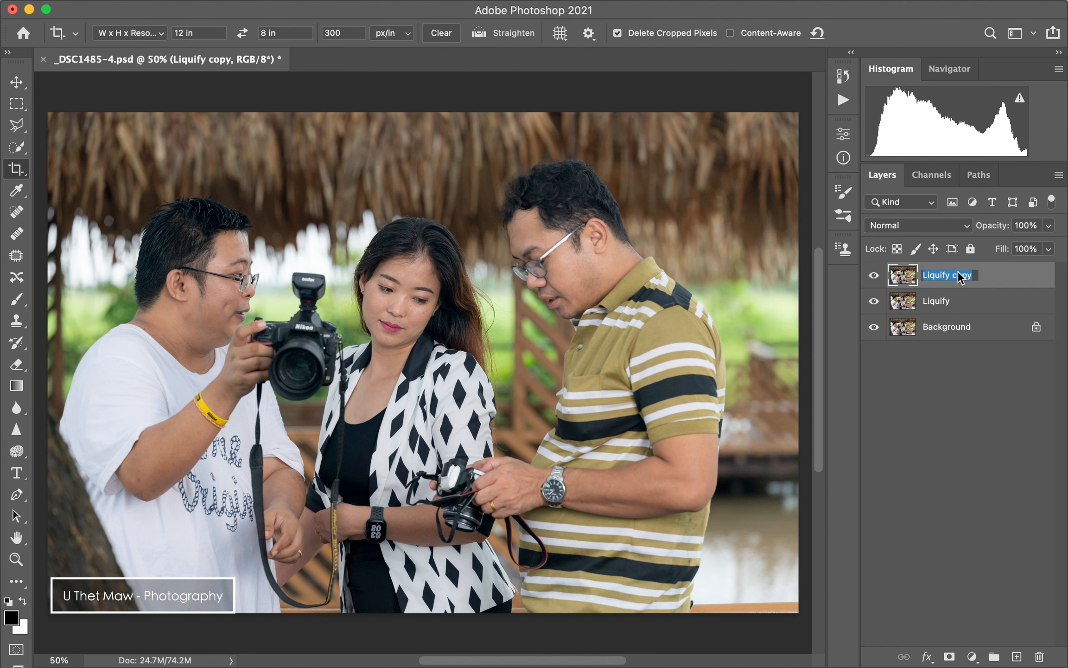
text(NIK Collection)
key(Return)
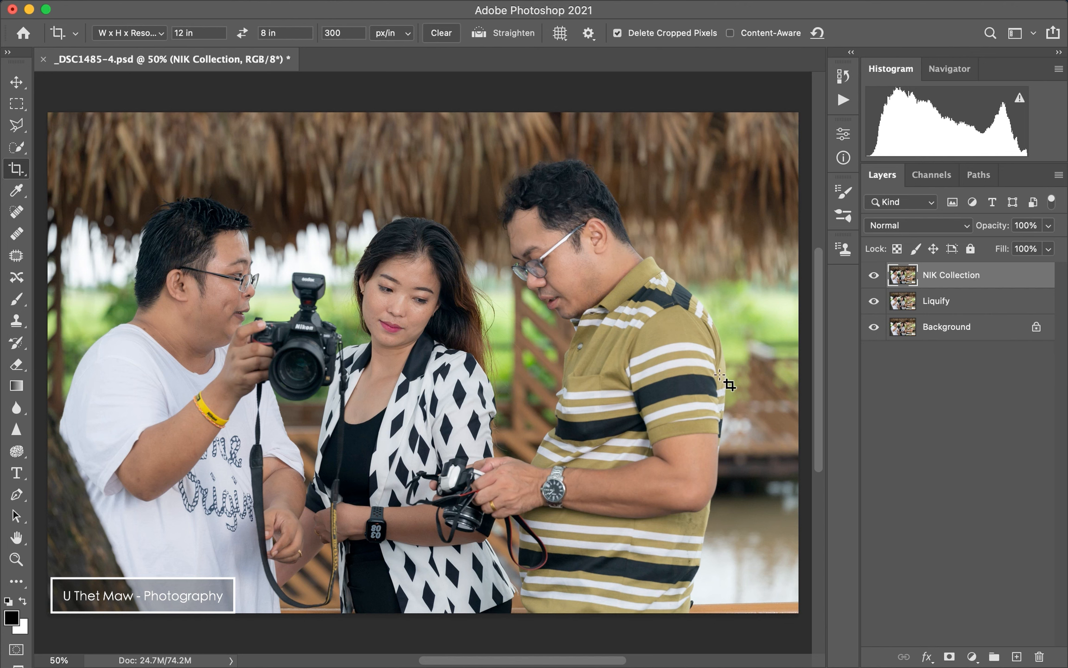
- Open the NIK Collection layer in Color Efex Pro 4 and remove the preloaded Pro Contrast and Dynamic Skin Softener filters
mouse_move(496, 3)
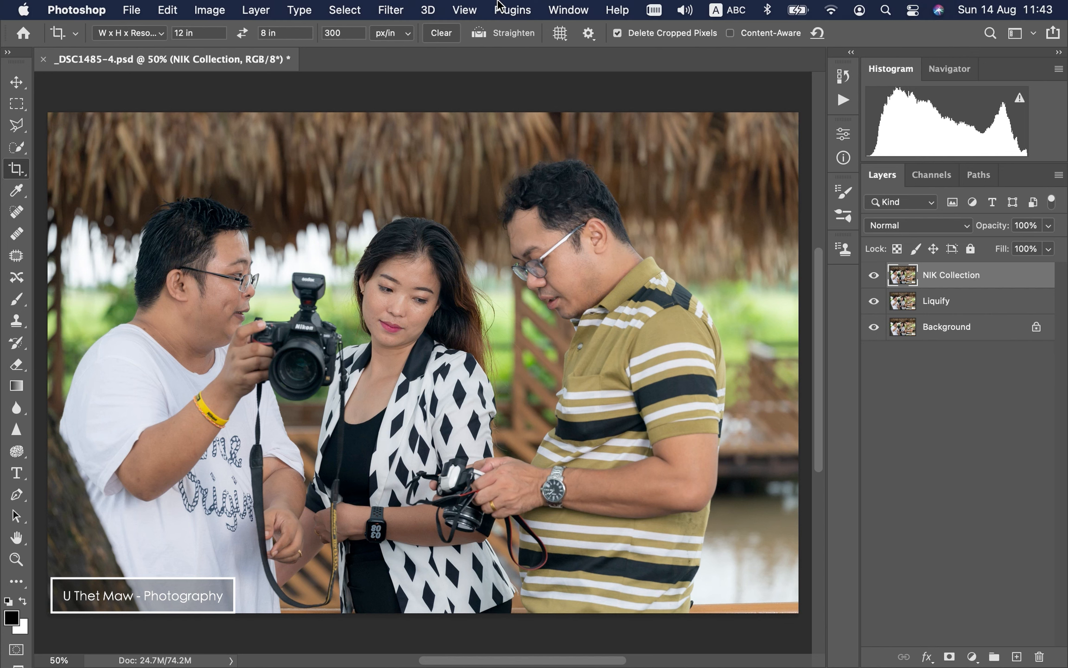
click(392, 14)
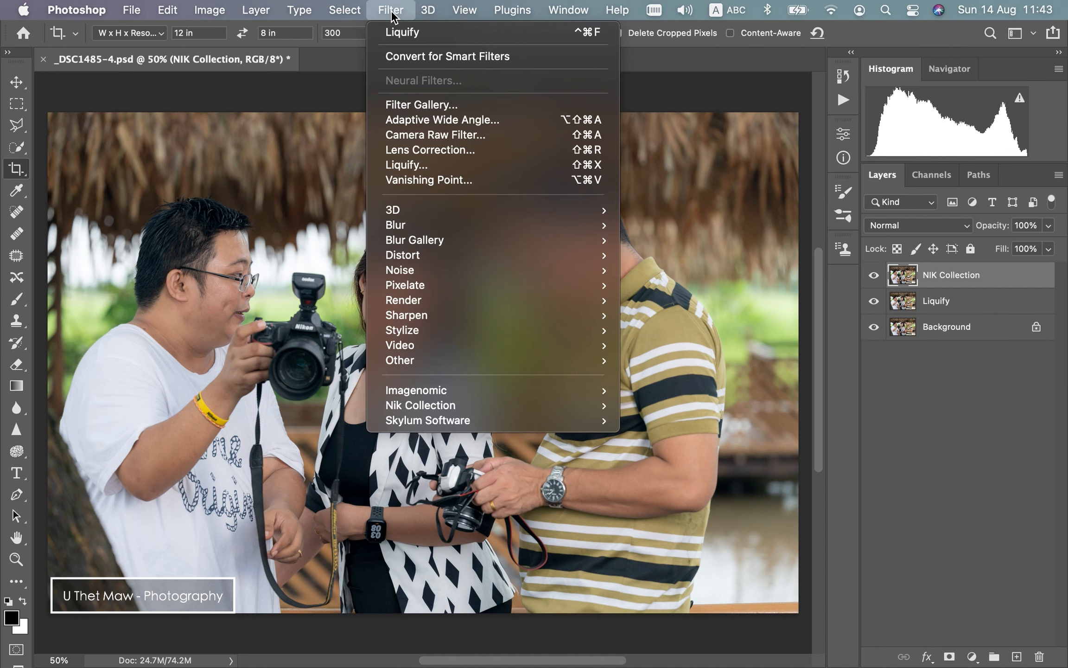
mouse_move(574, 403)
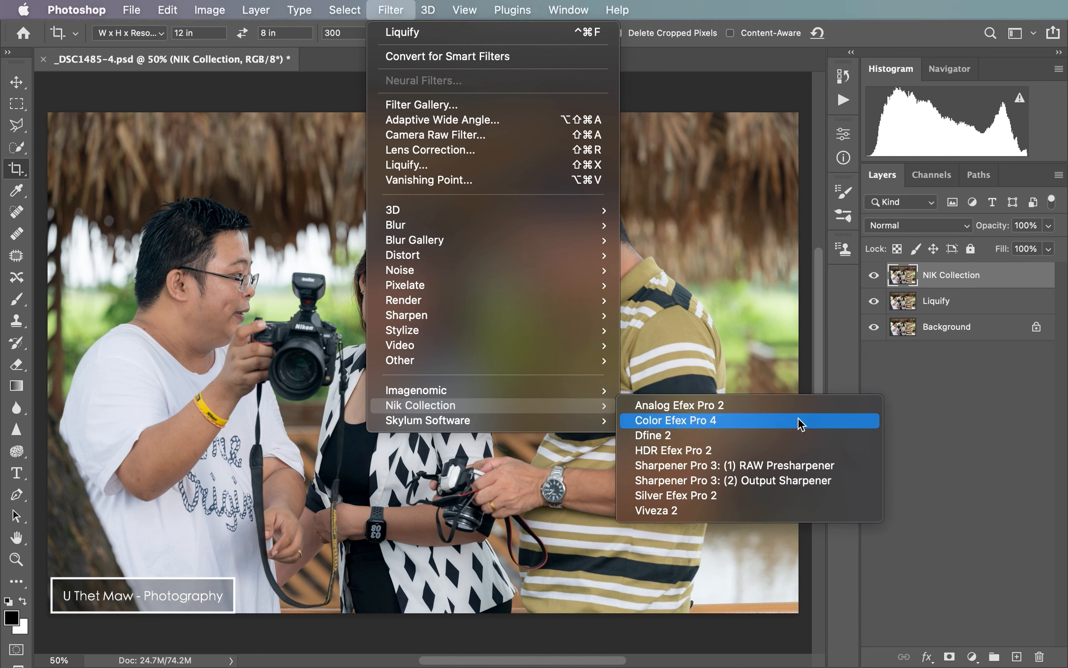
click(798, 419)
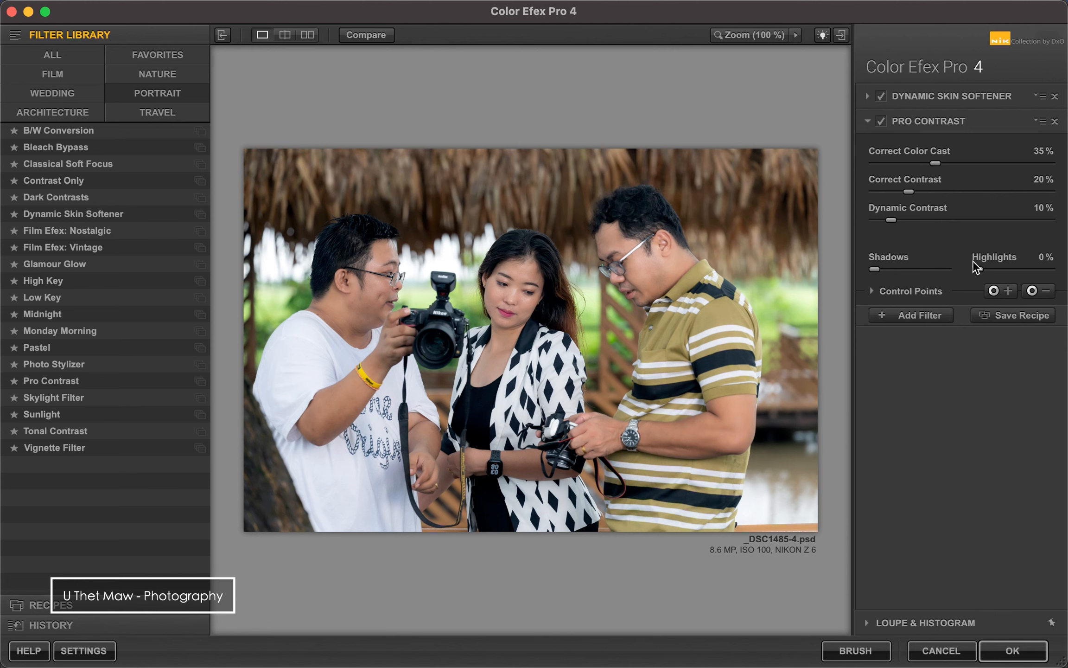
click(1054, 122)
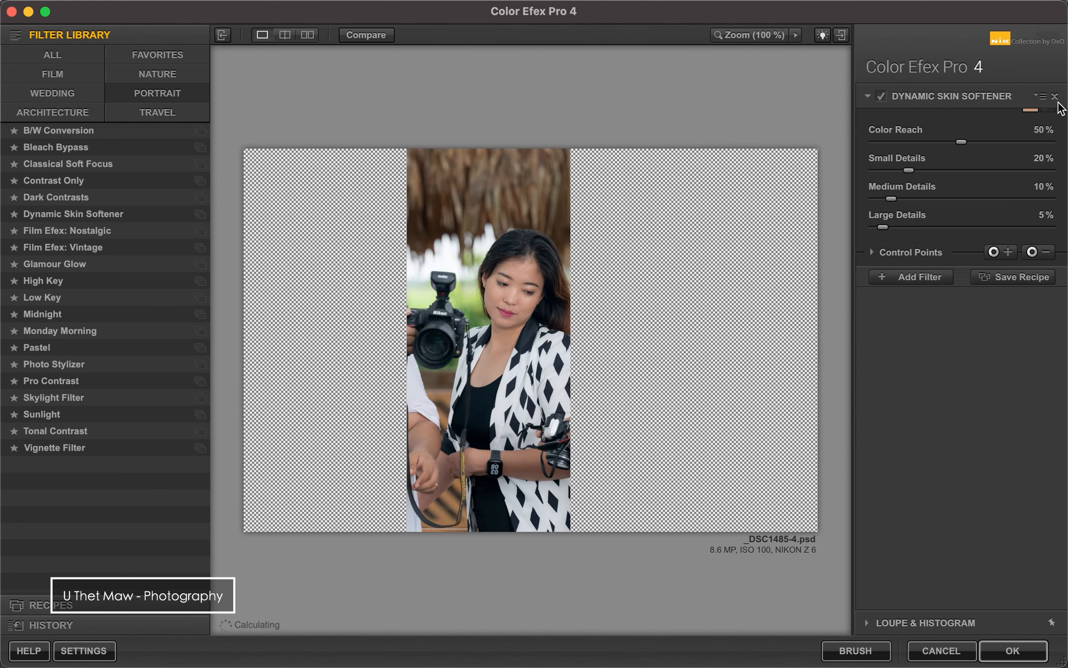
click(1054, 96)
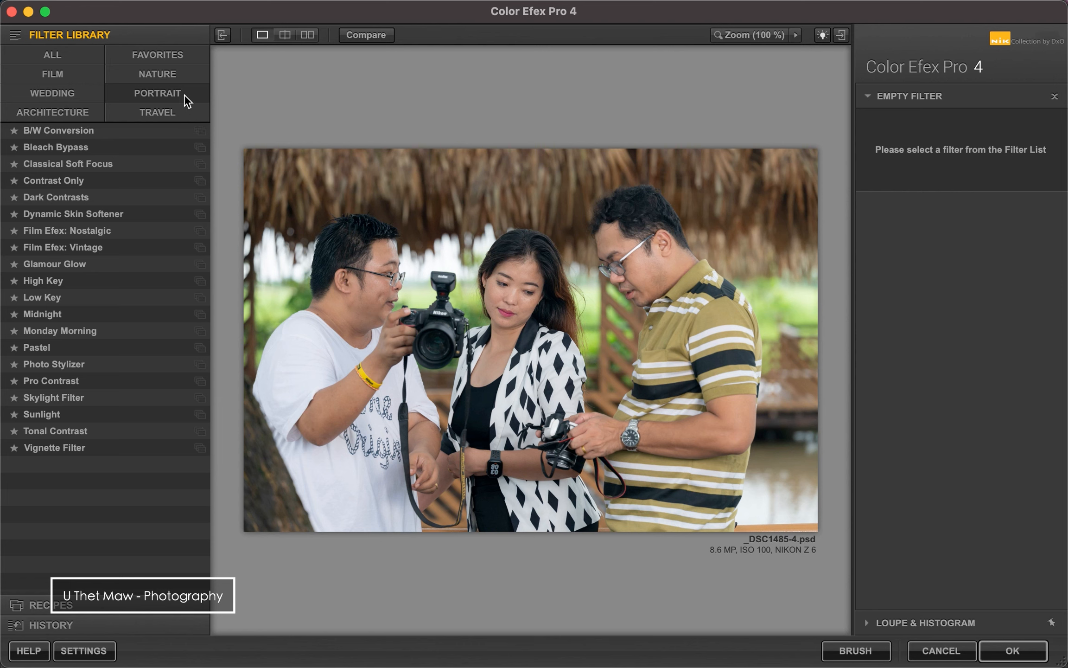
- Apply Dynamic Skin Softener with Color Reach at 55% and compare the woman's face with the filter off and on
click(148, 213)
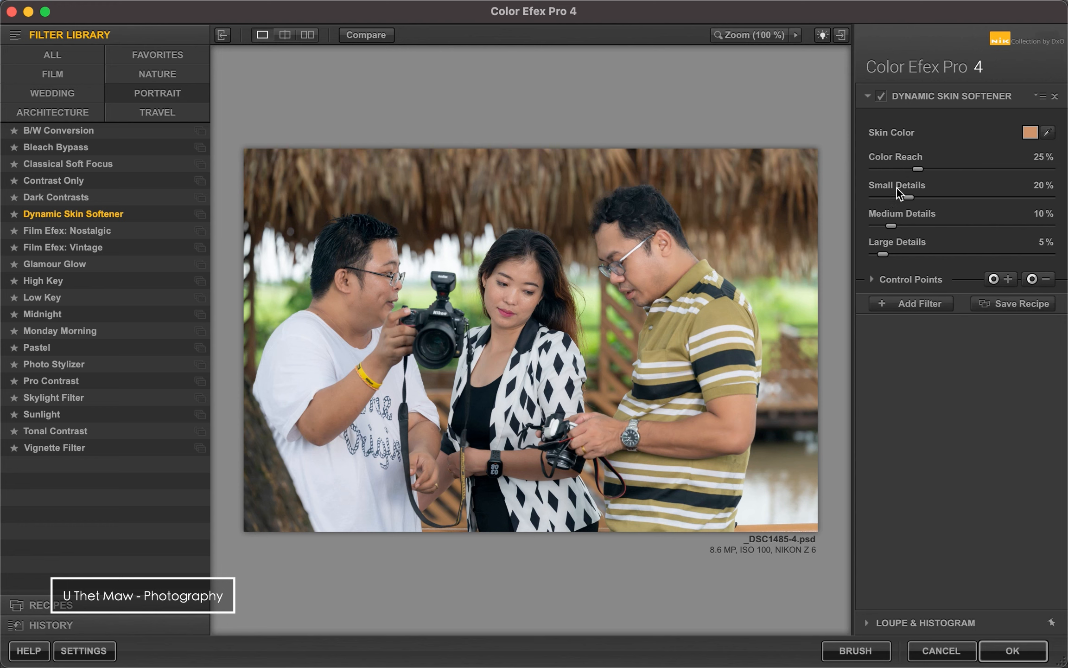
drag(916, 170, 968, 170)
click(507, 283)
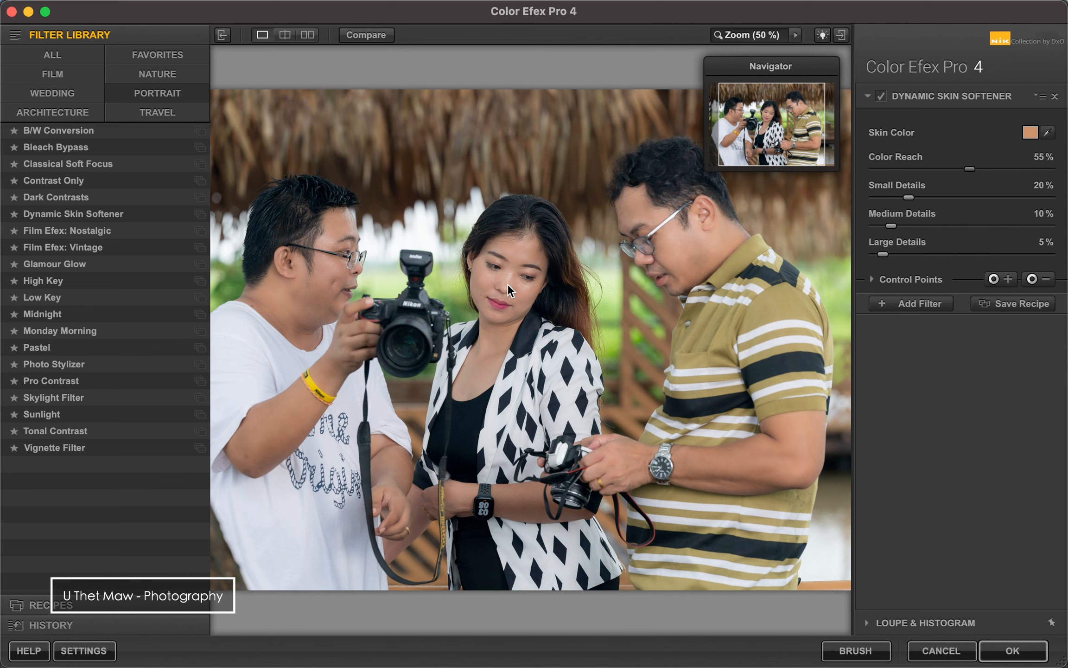
key(super+plus)
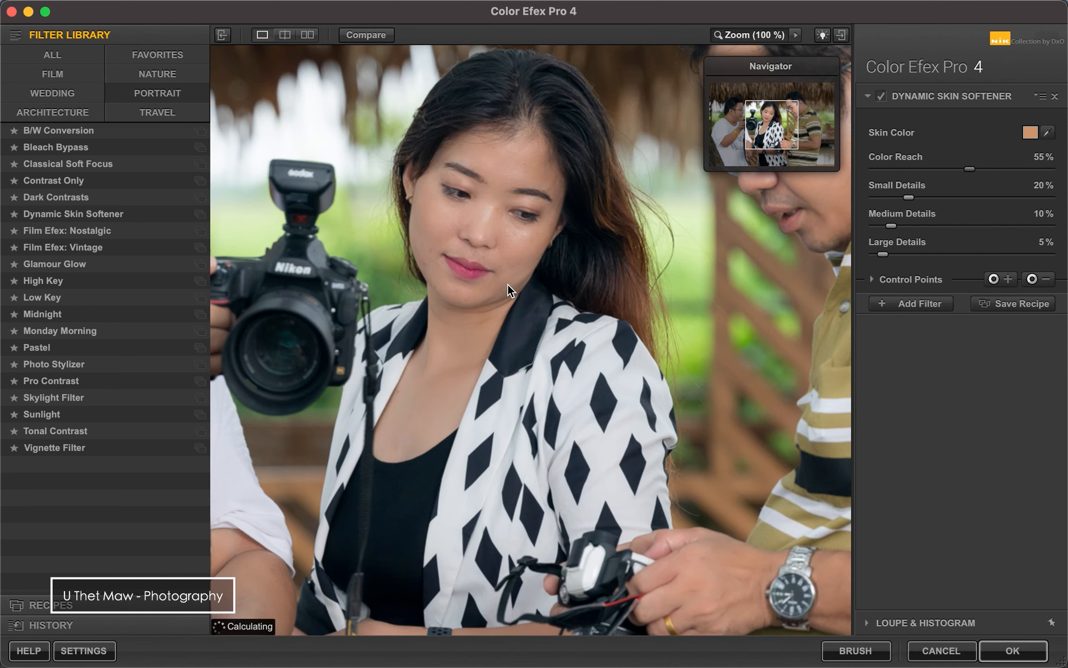
key(super+plus)
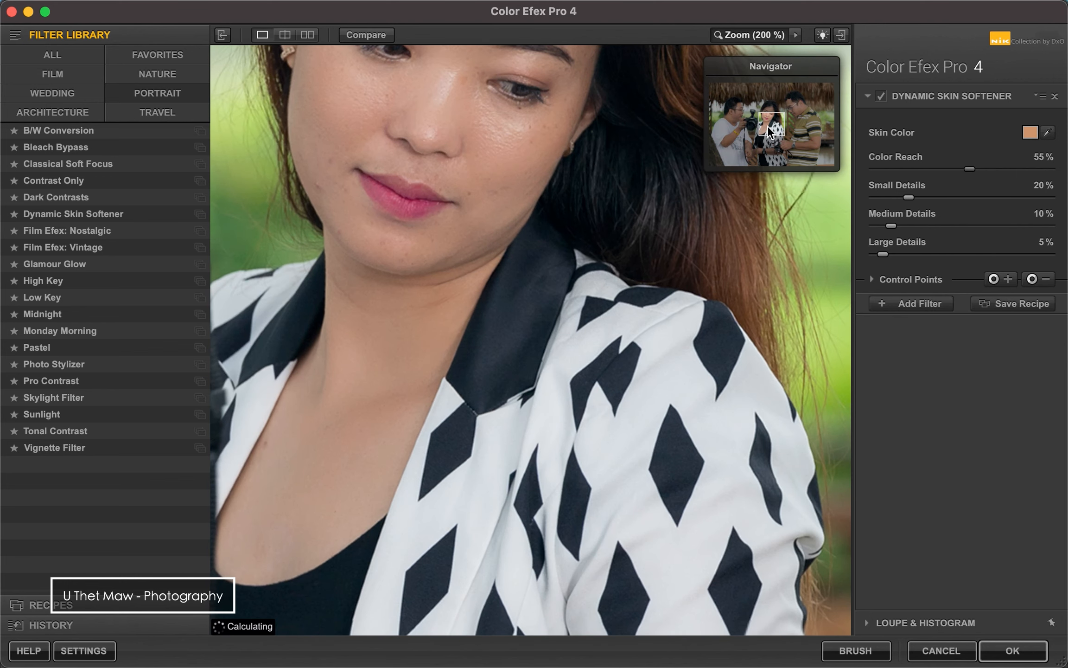
click(767, 122)
drag(767, 124, 766, 120)
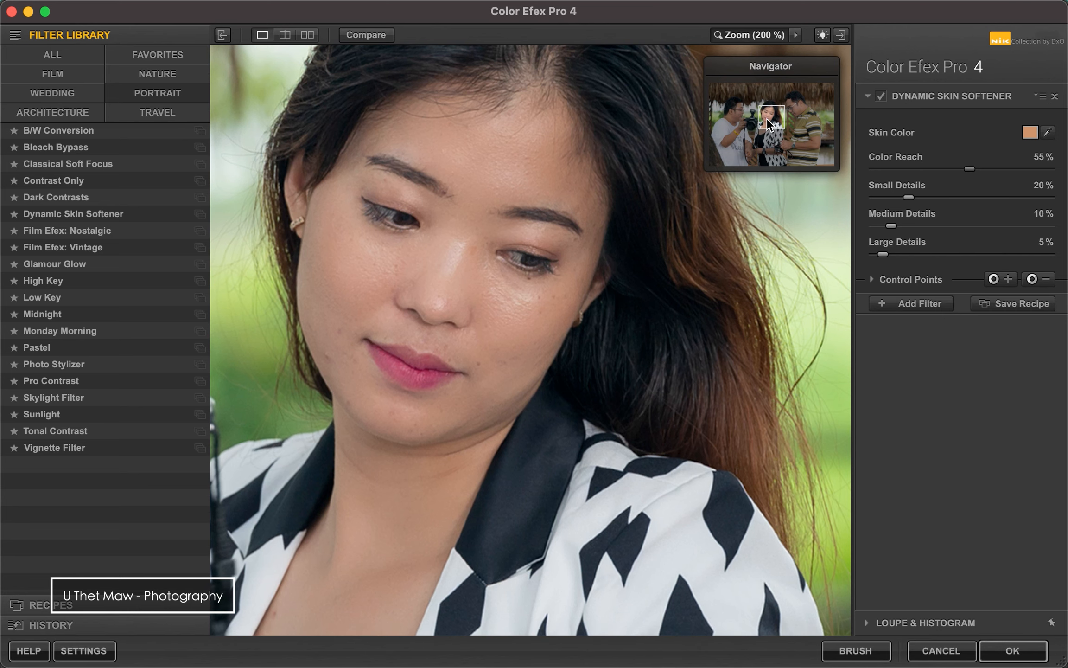
click(881, 96)
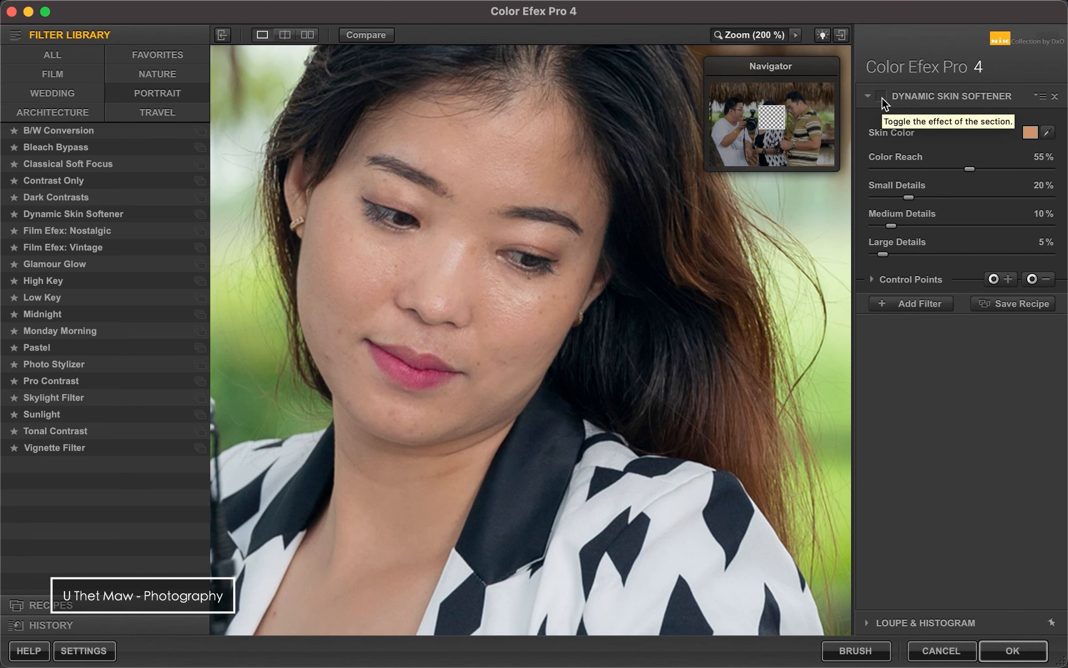
click(881, 96)
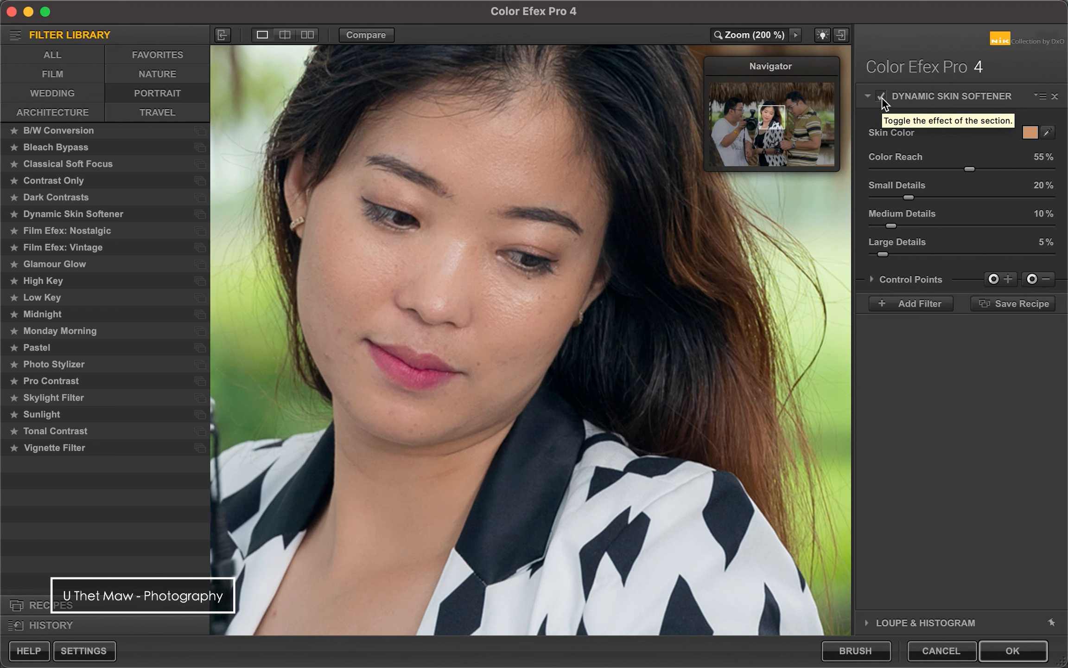
mouse_move(771, 116)
mouse_down()
mouse_move(796, 110)
mouse_move(774, 116)
mouse_up()
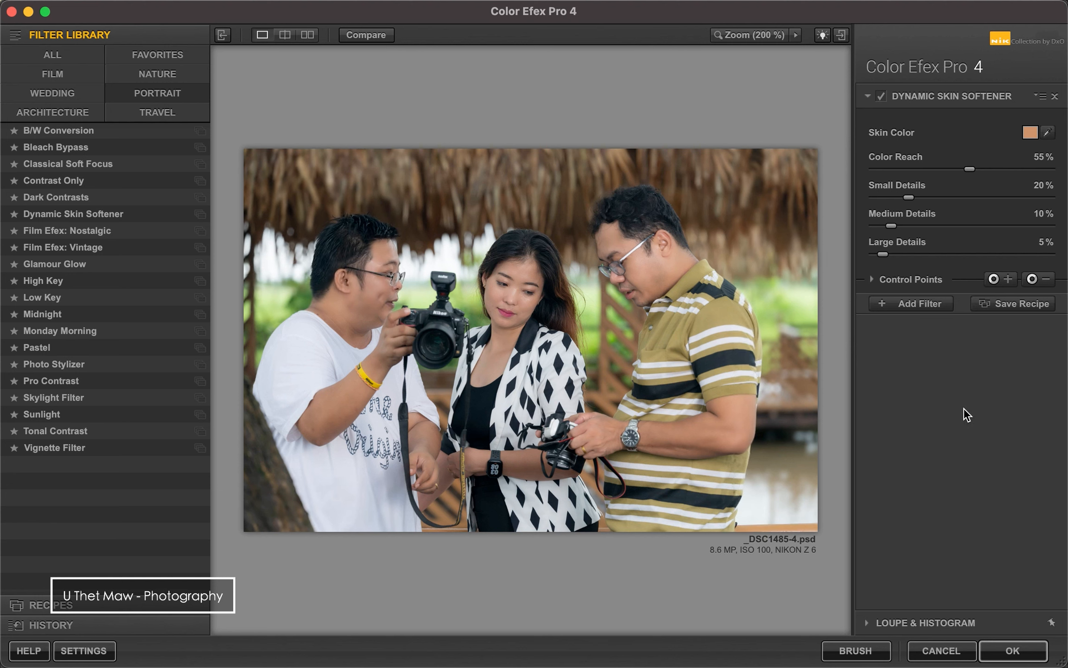
- Add a Pro Contrast filter with Correct Color Cast 35%, Correct Contrast 15% and slightly raised Dynamic Contrast, and apply the effects
click(922, 307)
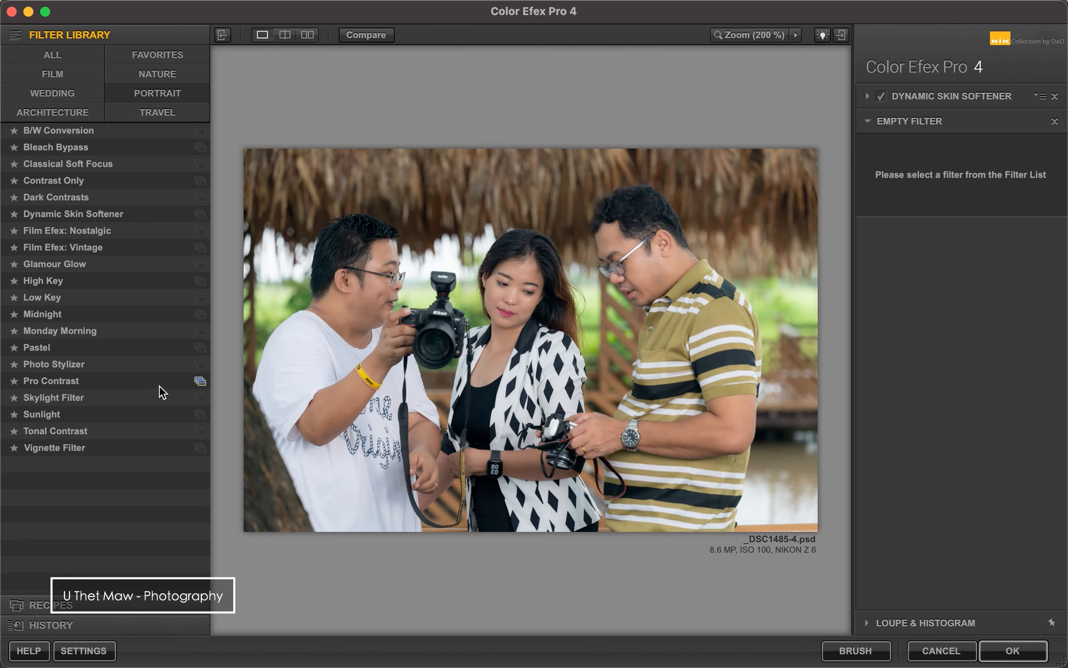
click(127, 381)
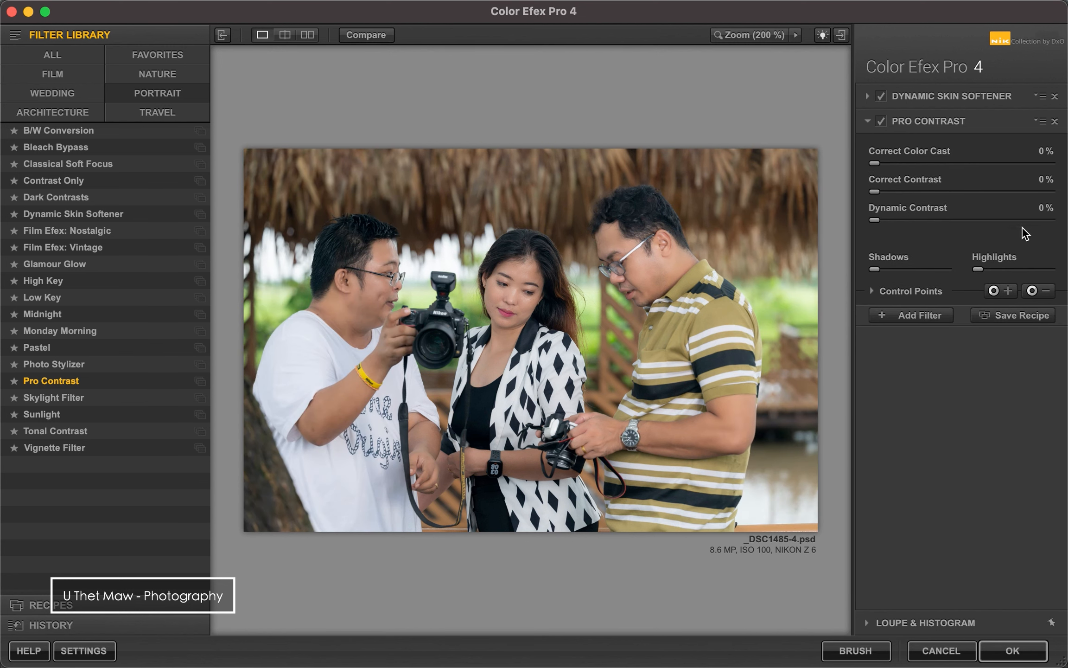
drag(874, 165, 941, 163)
drag(940, 163, 937, 163)
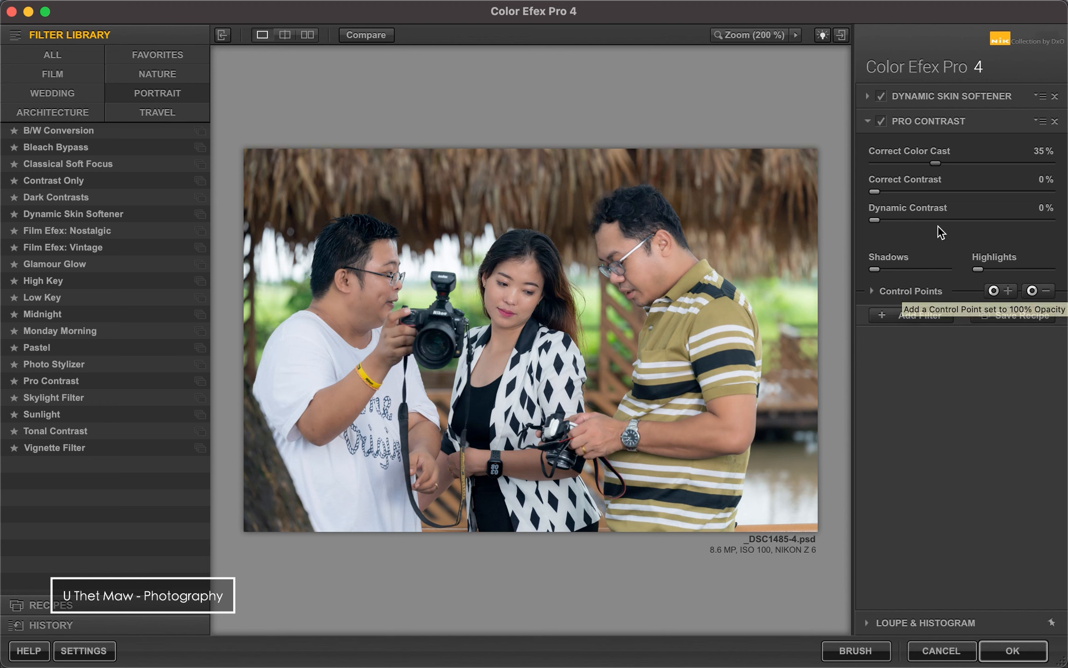
click(878, 191)
drag(878, 191, 902, 191)
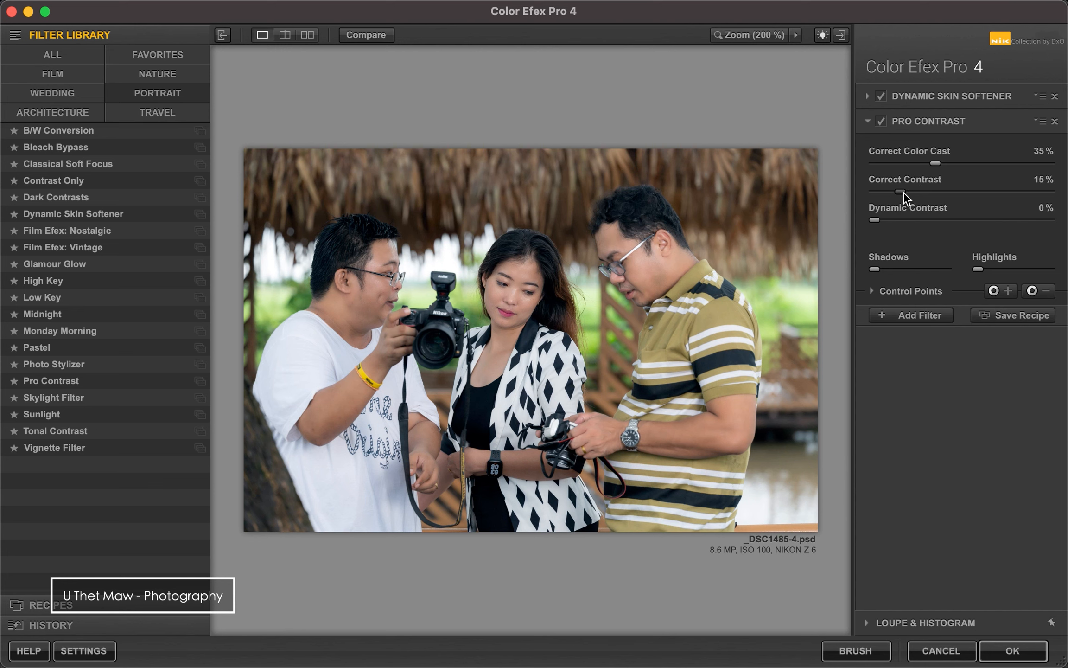
drag(875, 218, 902, 217)
click(997, 652)
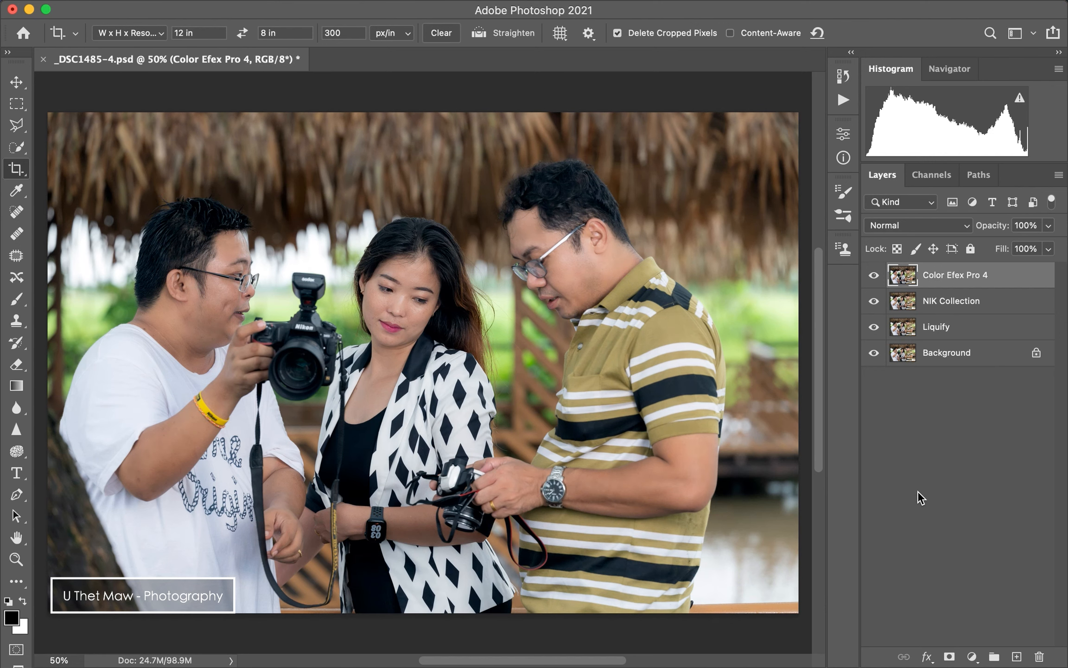
- Compare the photo with the Color Efex Pro 4 layer hidden and shown, and save the file
click(874, 277)
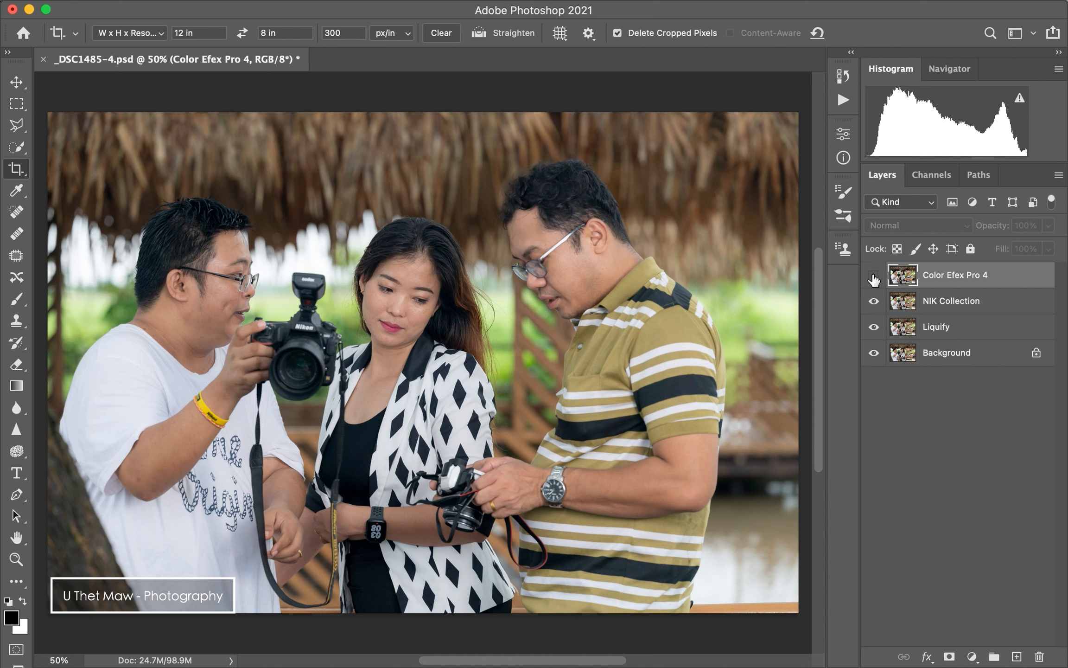
click(874, 277)
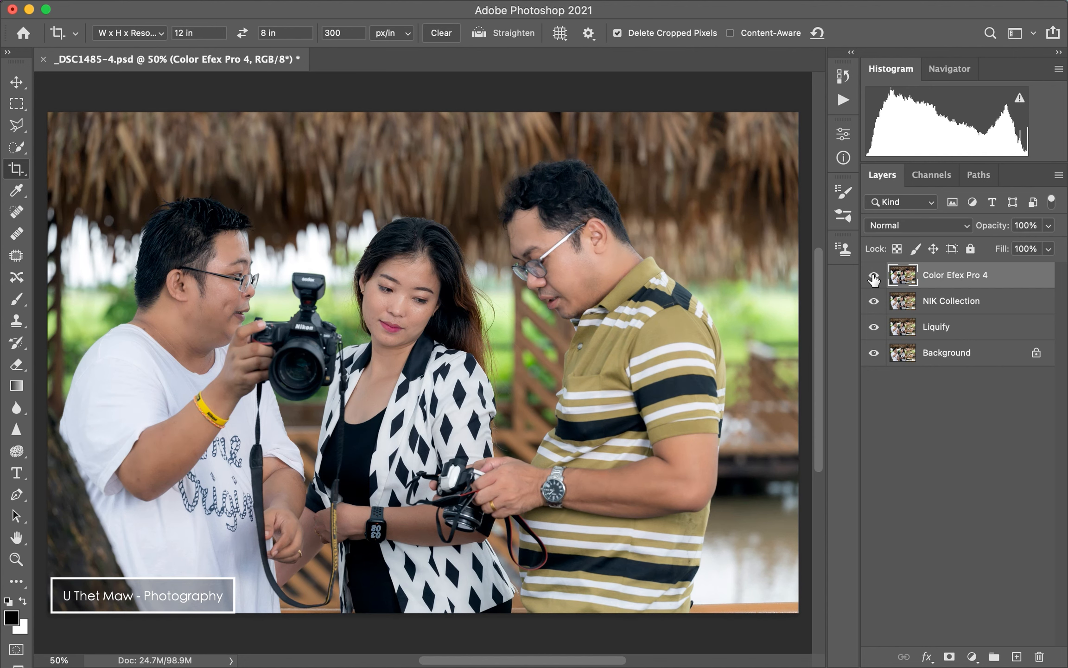
click(874, 277)
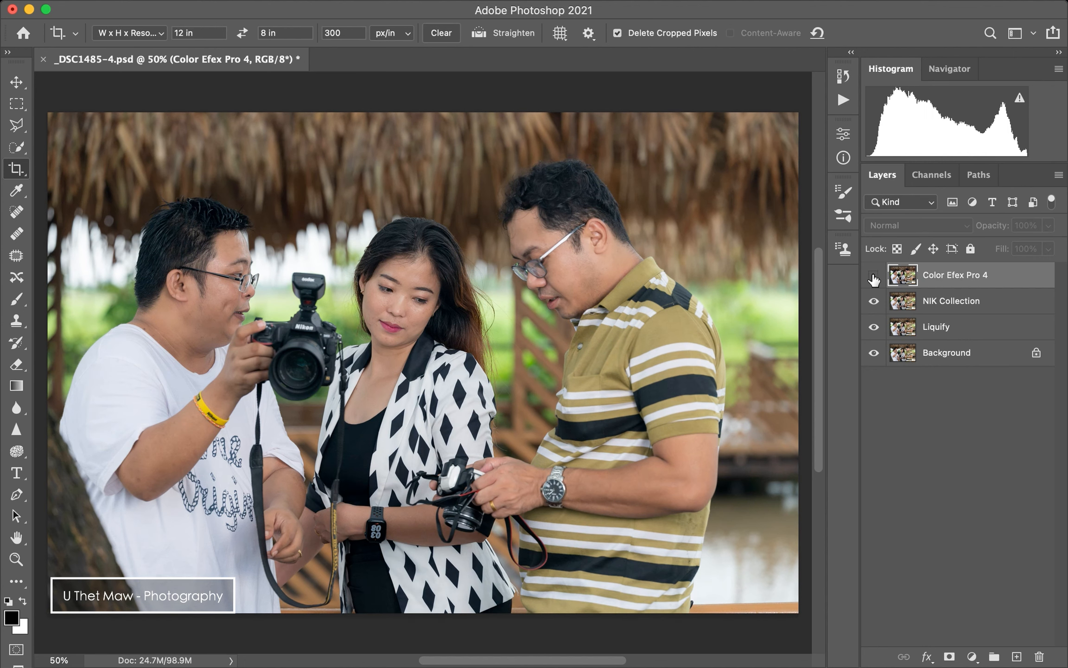
click(874, 277)
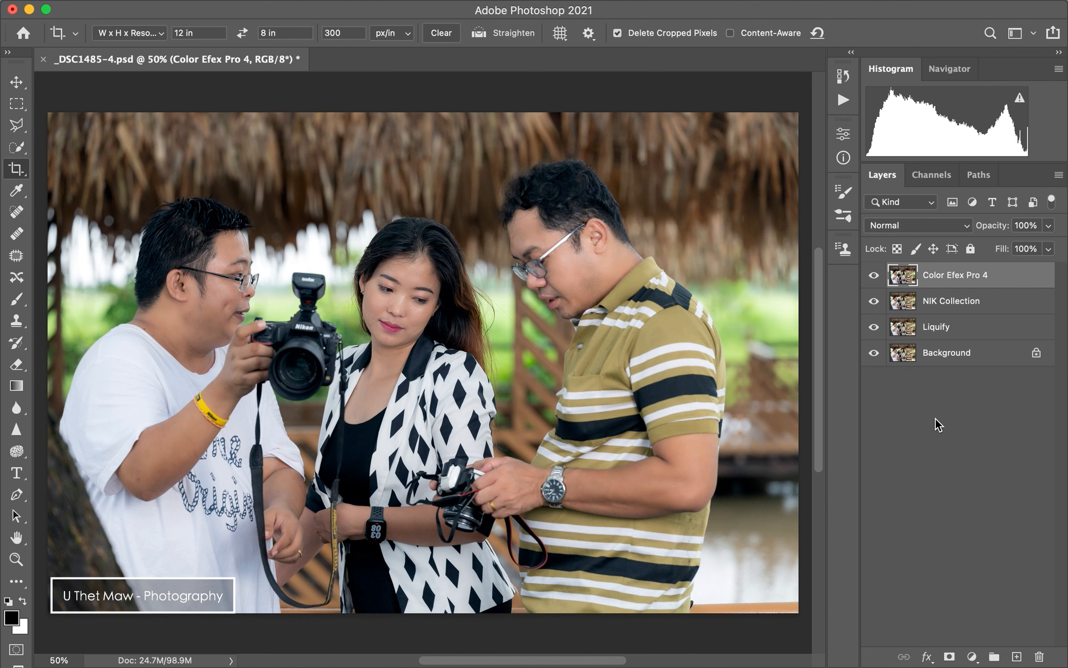
key(super+plus)
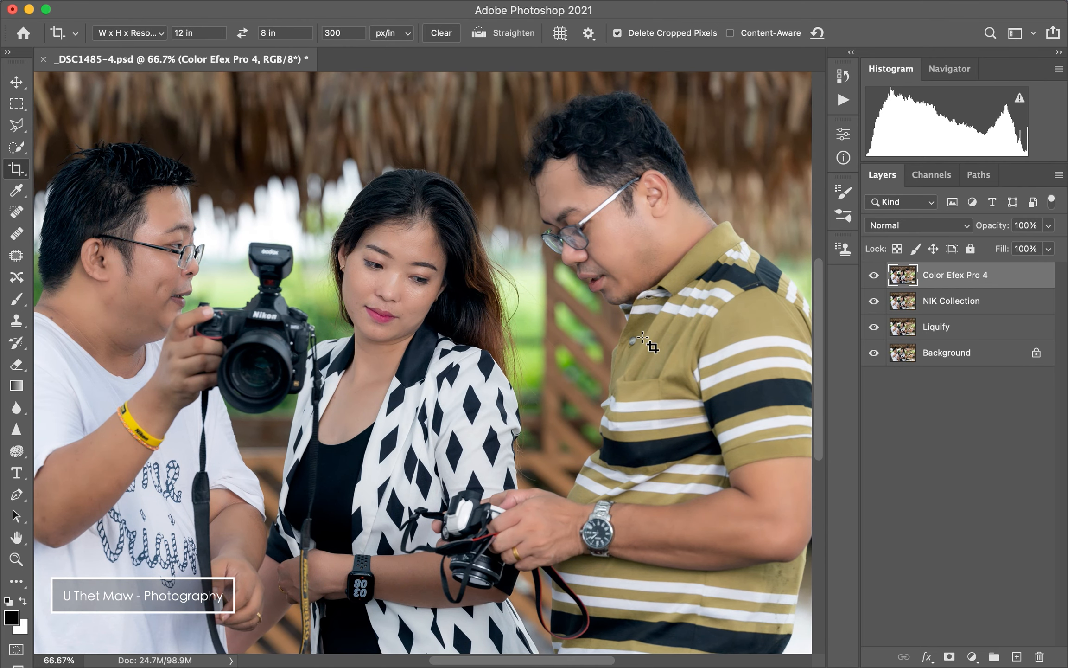
key(super+0)
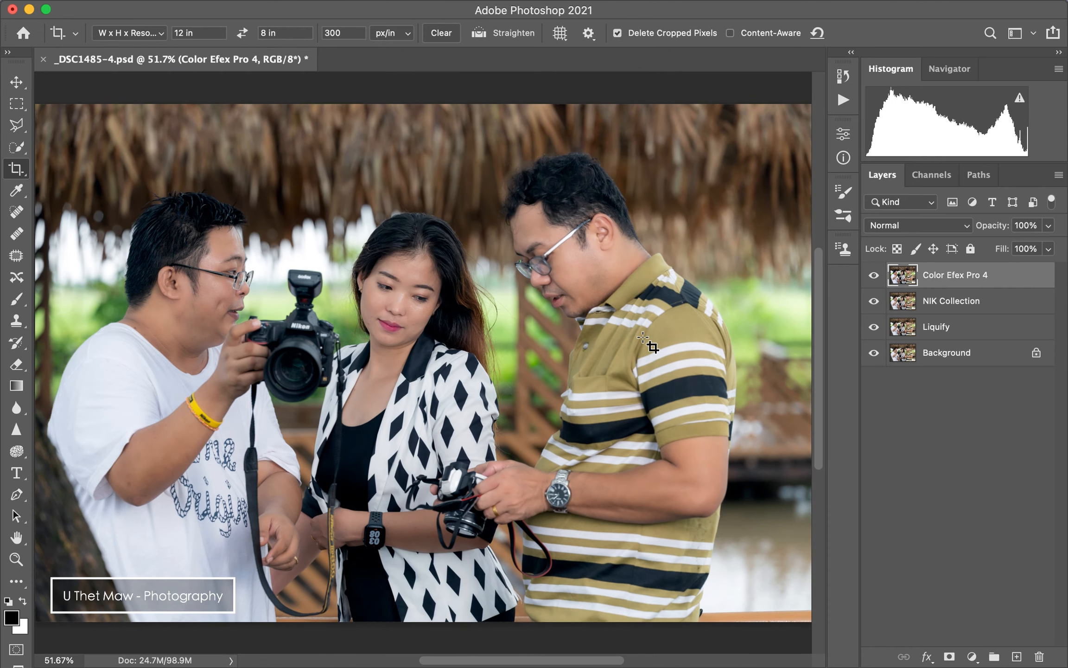
key(super+minus)
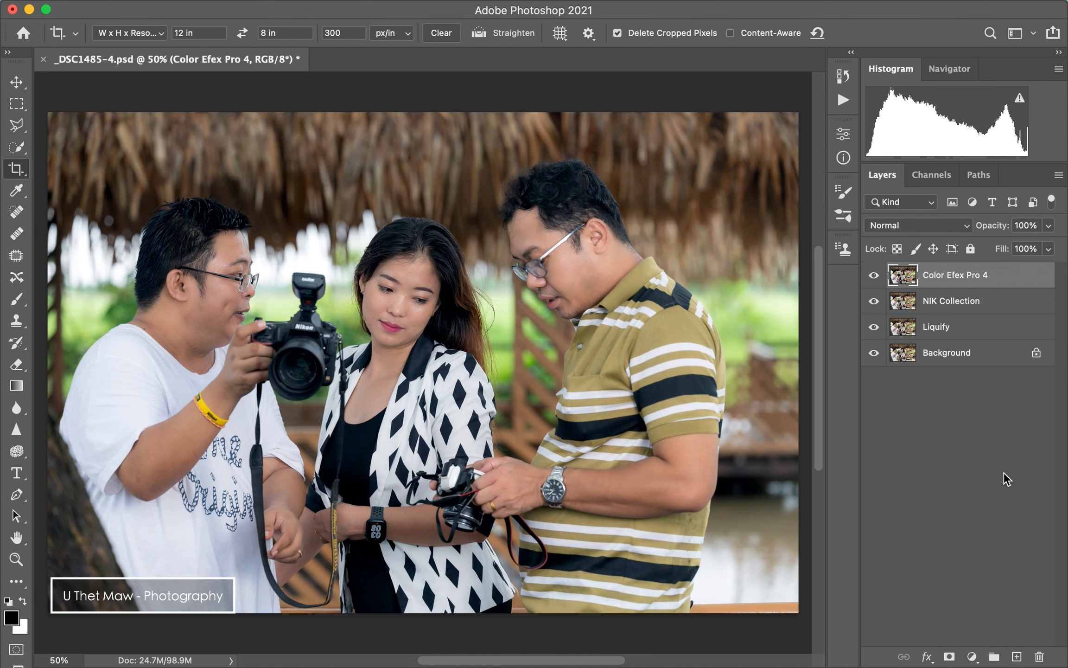
key(super+s)
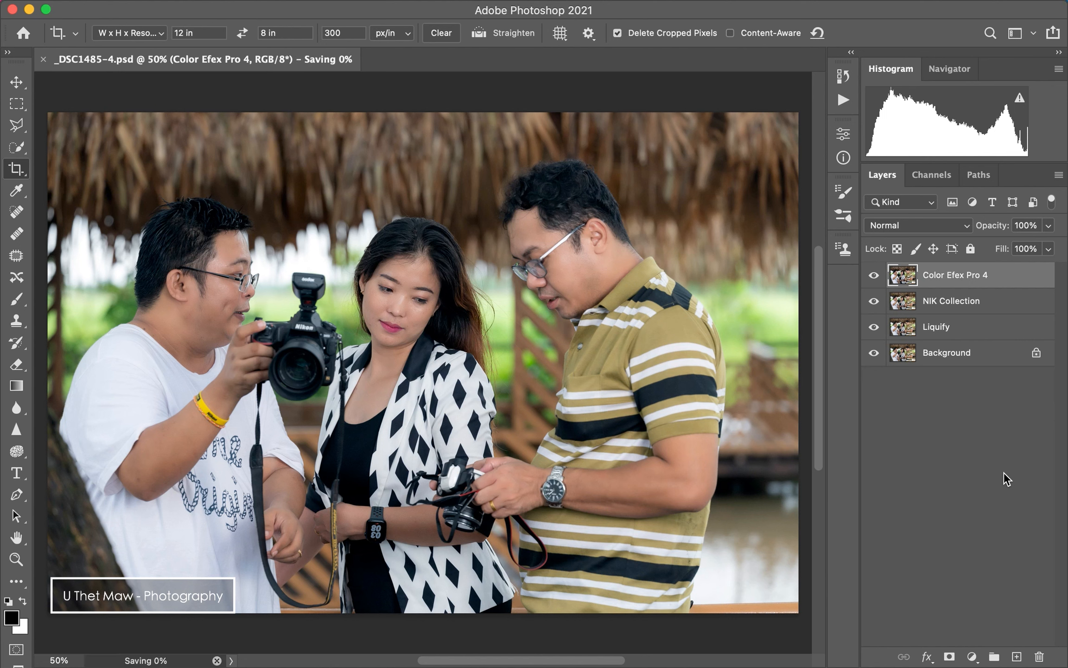